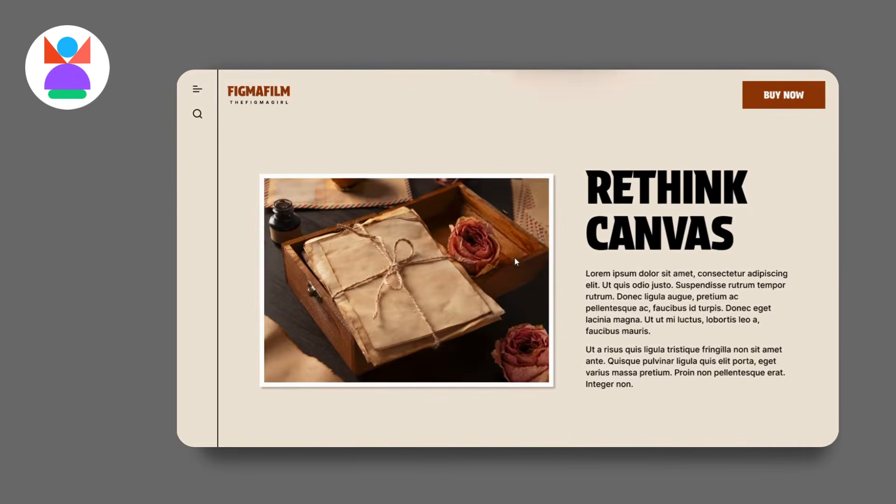
- Restart the finished parallax prototype and view the camera's animation through the INTAX FIGMAFILM, RETROSCOPE and photo sections
key(r)
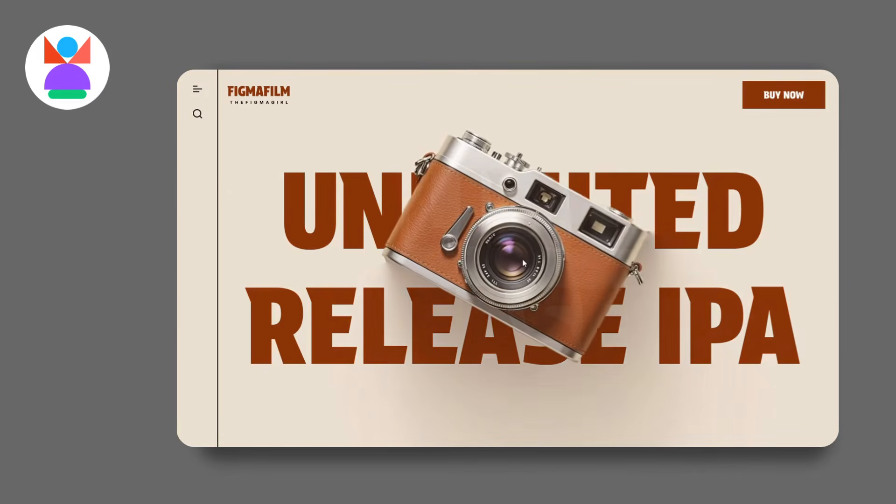
scroll(522, 259, down, 5)
scroll(522, 261, down, 6)
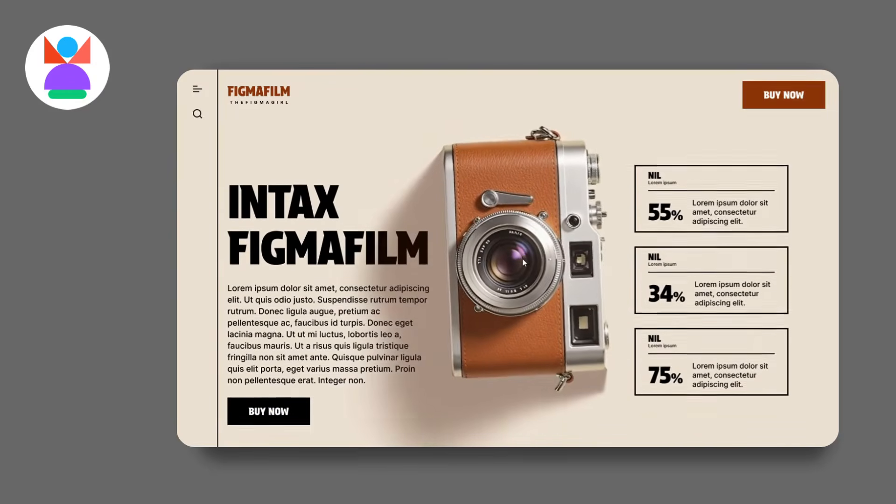
scroll(523, 262, down, 5)
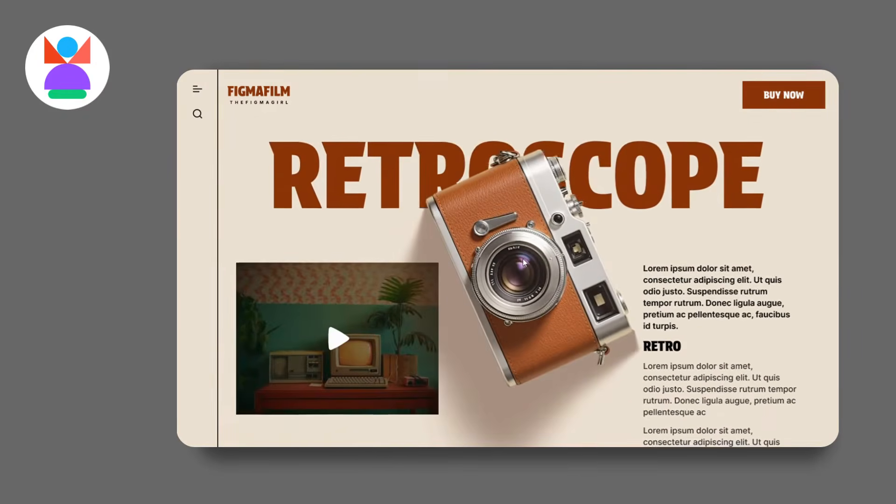
scroll(524, 262, down, 5)
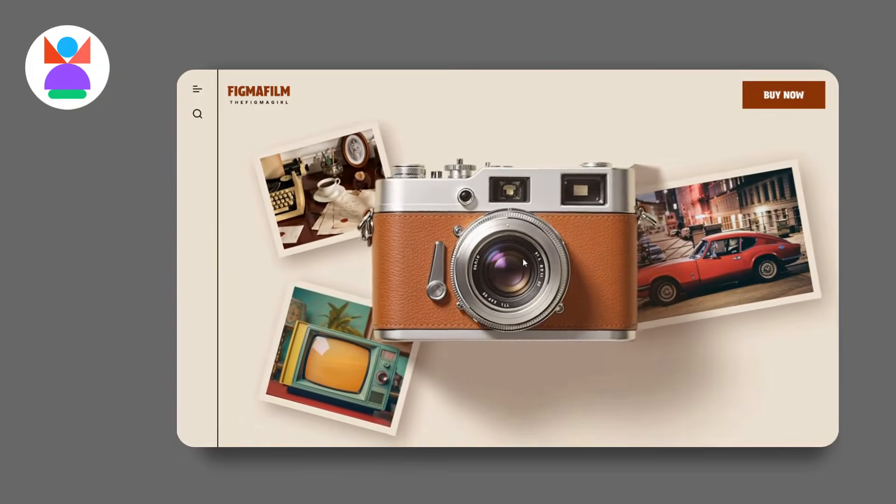
scroll(523, 263, down, 5)
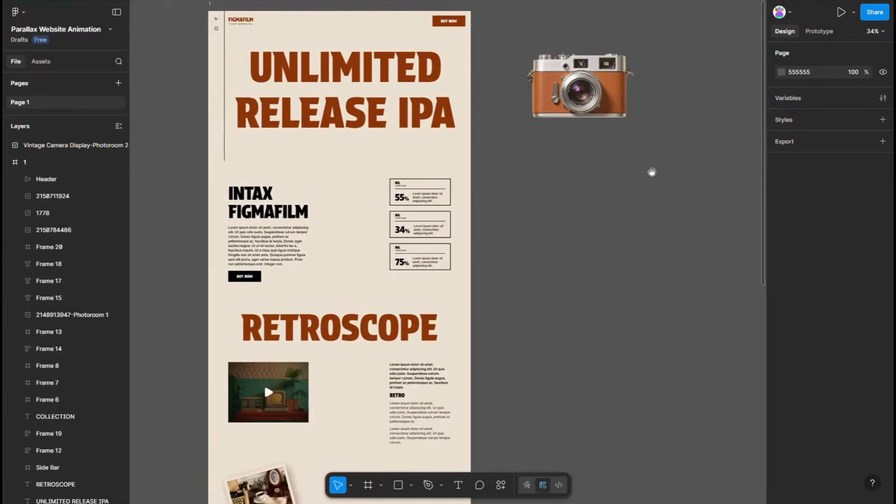
- Draw a closed 682 × 528 shadow outline with the Pen tool, from the camera's upper-right corner around to its lower-left corner
scroll(623, 239, down, 3)
scroll(620, 236, down, 8)
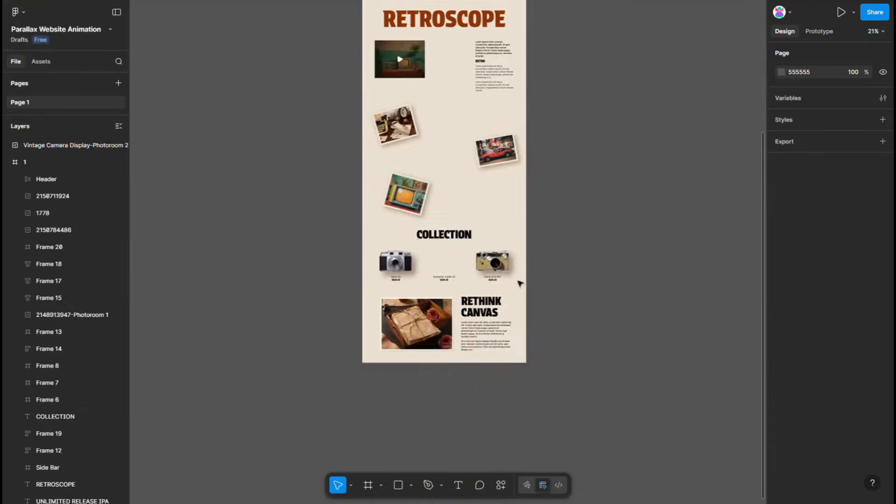
scroll(604, 284, up, 8)
scroll(626, 171, up, 10)
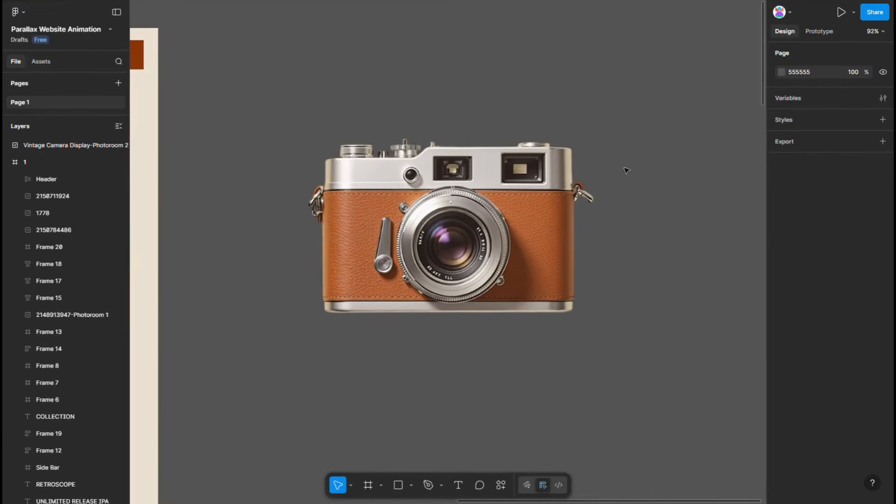
click(571, 146)
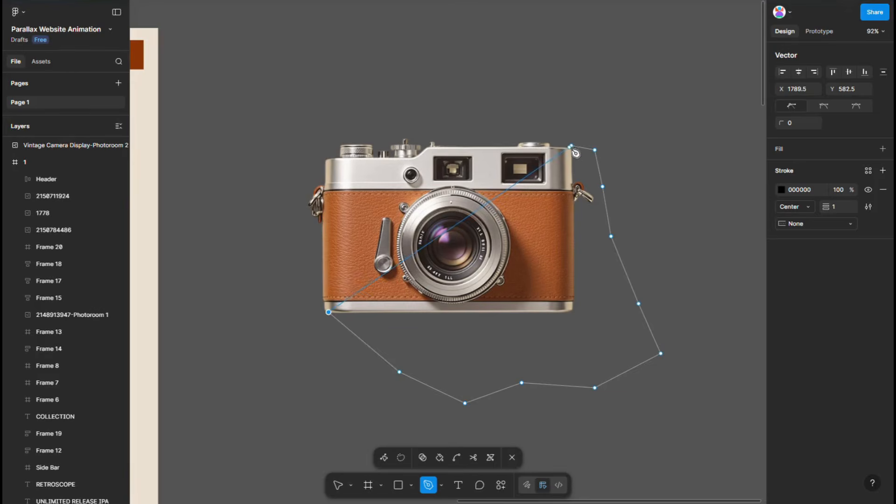
key(Escape)
- Remove the shadow shape's stroke and give it a dark brown 401C0B fill
click(881, 289)
click(807, 249)
click(782, 267)
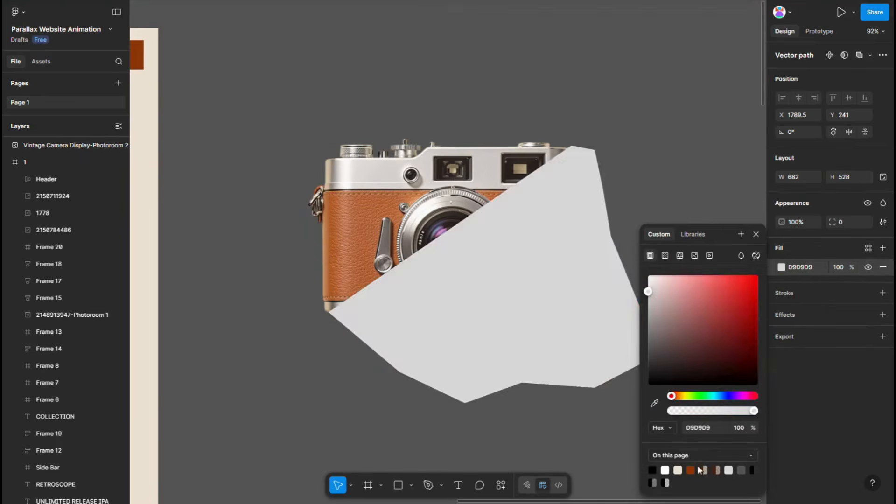
click(690, 470)
click(739, 369)
- Apply a progressive layer blur to the shadow shape, starting at 0 and increasing diagonally toward its lower-right edge
click(794, 312)
click(794, 313)
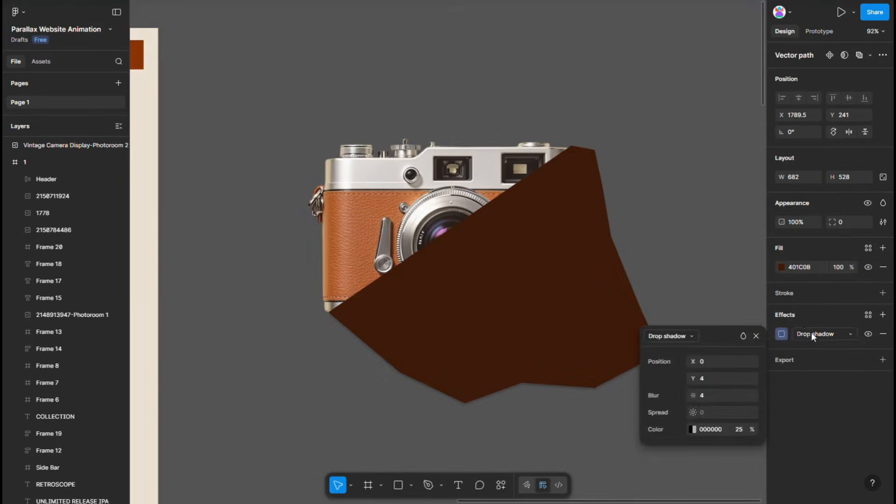
click(811, 333)
click(816, 346)
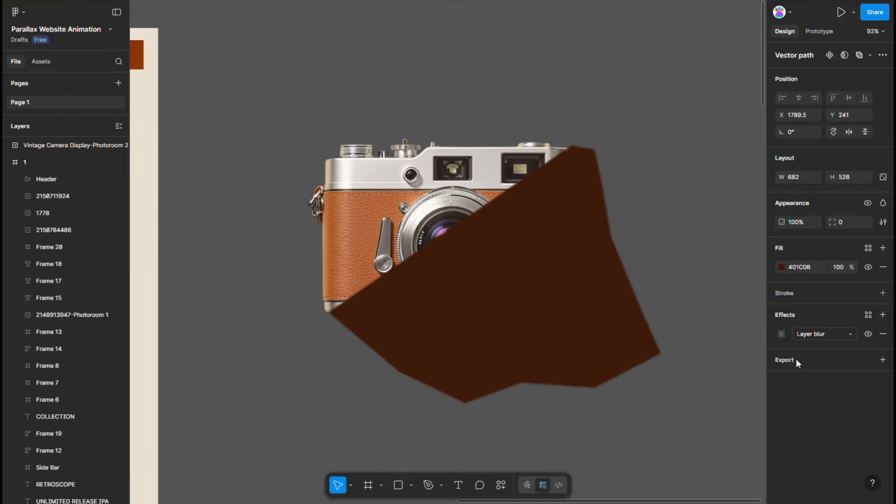
click(780, 334)
click(732, 367)
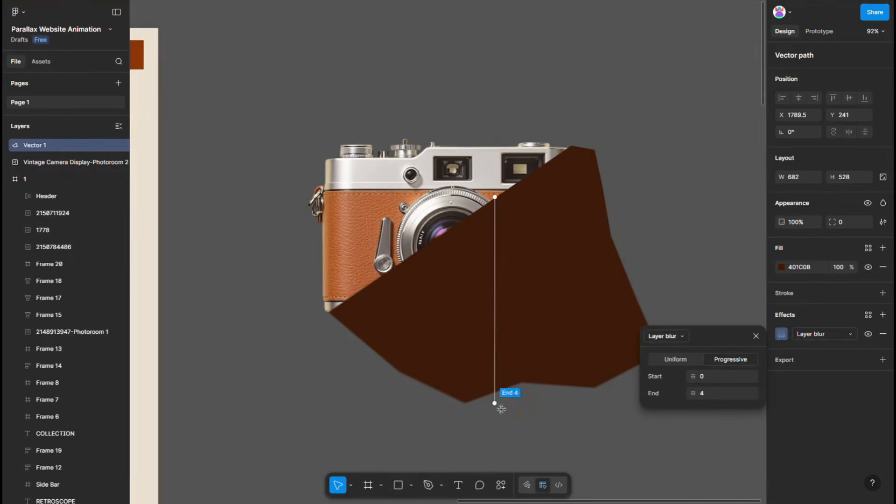
drag(618, 393, 635, 394)
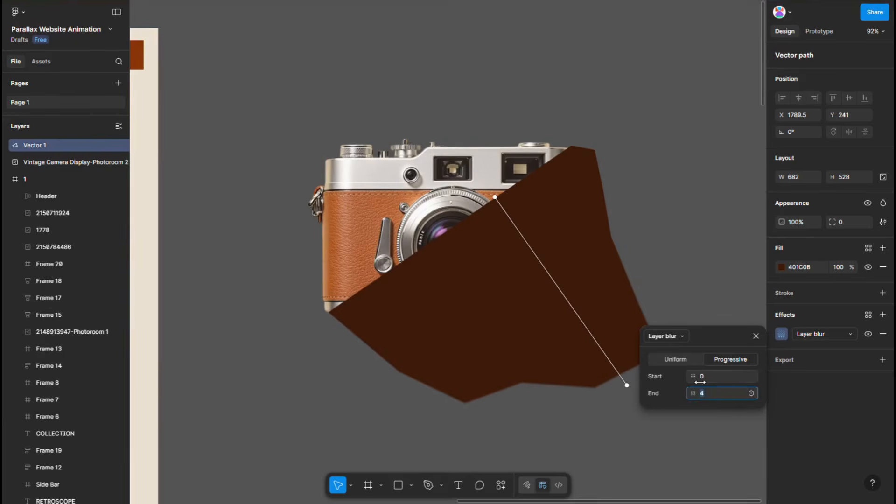
key(Return)
- Set the shadow shape's fill opacity to 40% and send it behind the camera image
click(838, 267)
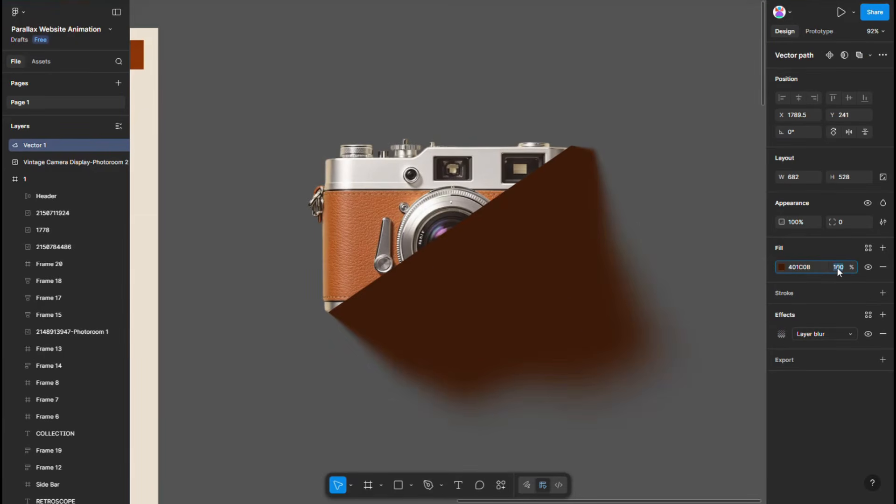
text(40)
key(Return)
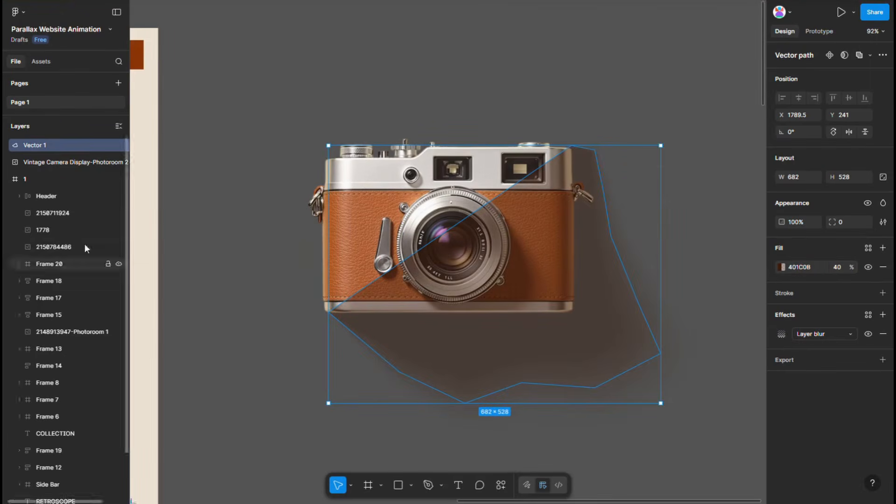
right_click(561, 269)
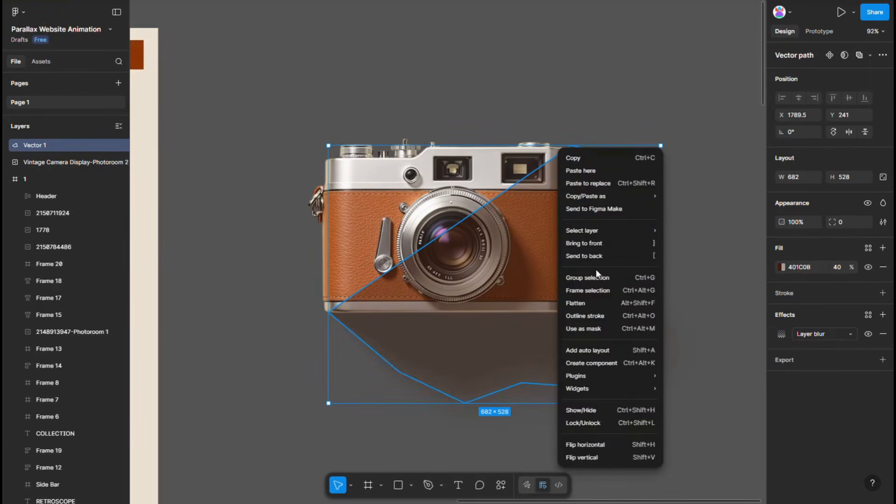
click(597, 255)
click(694, 272)
- Group the camera with its shadow and place the group over the headline in frame 1 at X 445, Y 238
scroll(695, 275, down, 3)
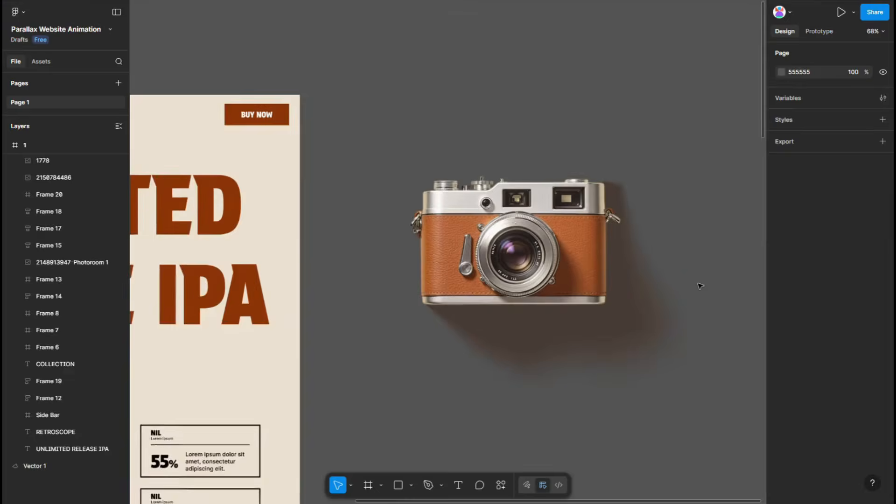
drag(467, 122, 667, 383)
key(ctrl+g)
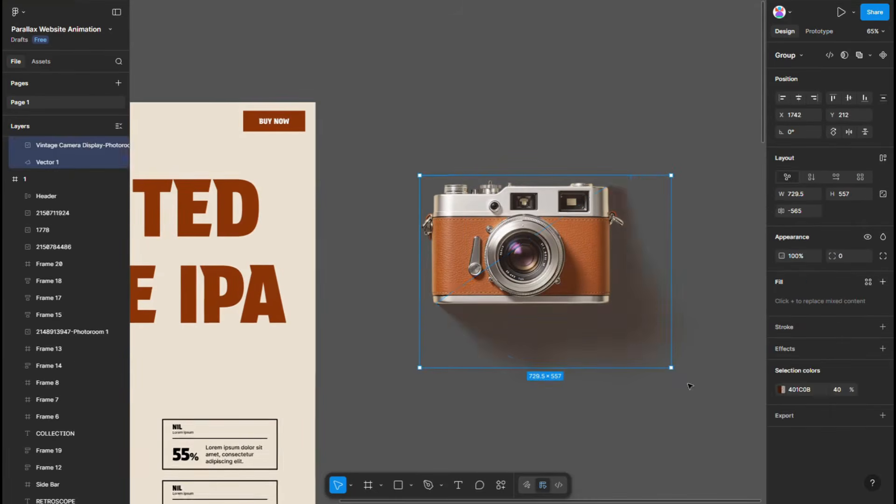
scroll(668, 382, down, 5)
drag(643, 336, 518, 323)
scroll(383, 342, up, 4)
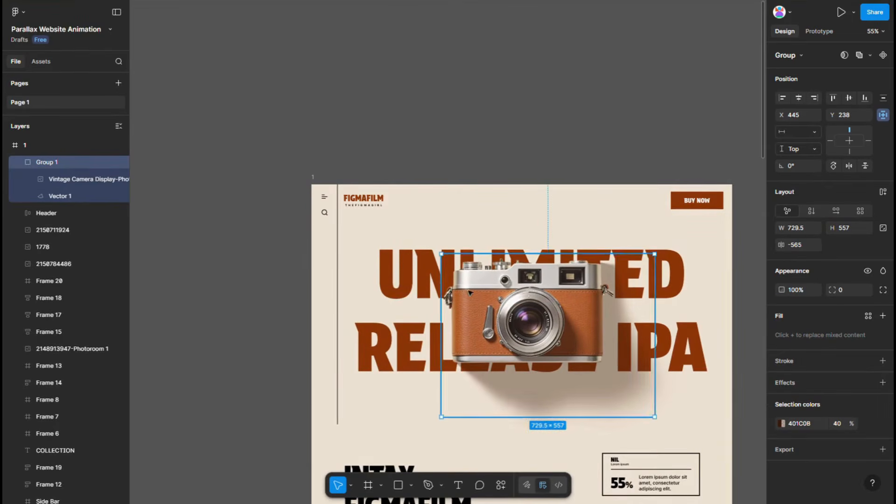
- Set the height of frame 1 to 820
scroll(461, 279, down, 5)
click(638, 298)
click(553, 319)
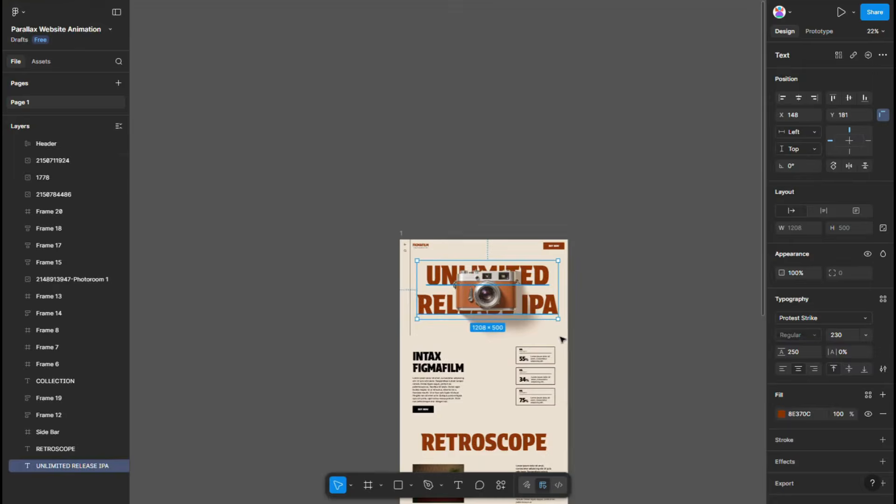
click(601, 337)
key(ctrl+a)
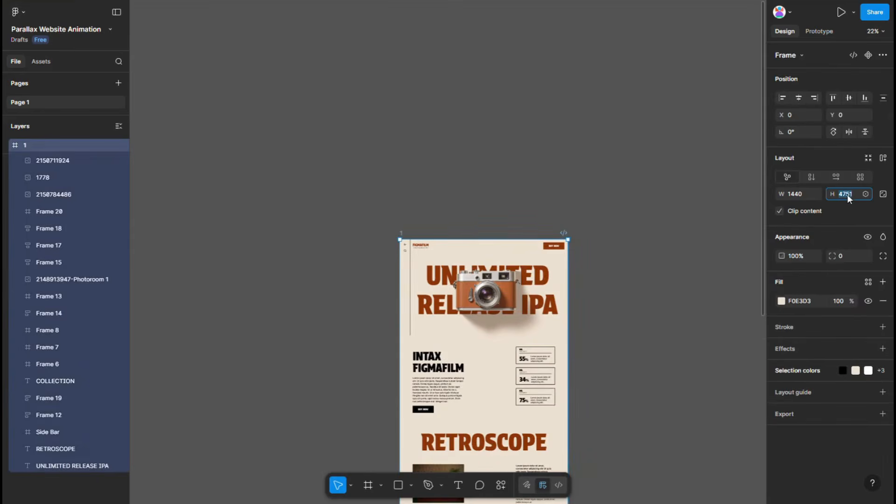
text(820)
key(Return)
- Scale the camera group down to 127.04 × 97 at the headline's centre and set its opacity to 0%
scroll(575, 292, up, 5)
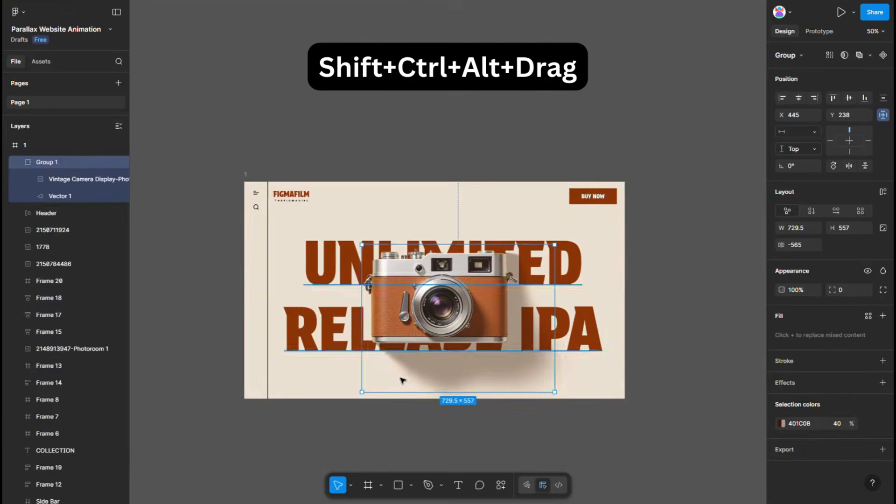
drag(456, 400, 459, 344)
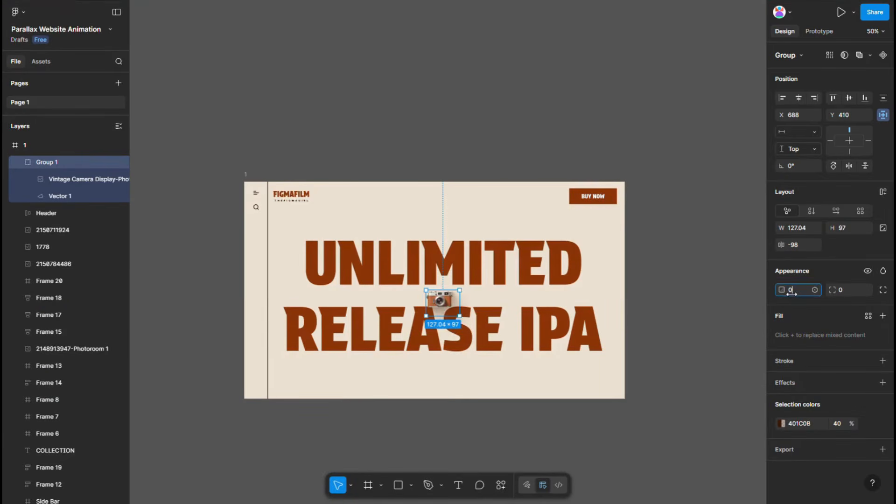
- Duplicate frame 1 to its right at X 1556, Y 0
scroll(262, 165, down, 3)
click(263, 143)
drag(255, 174, 557, 174)
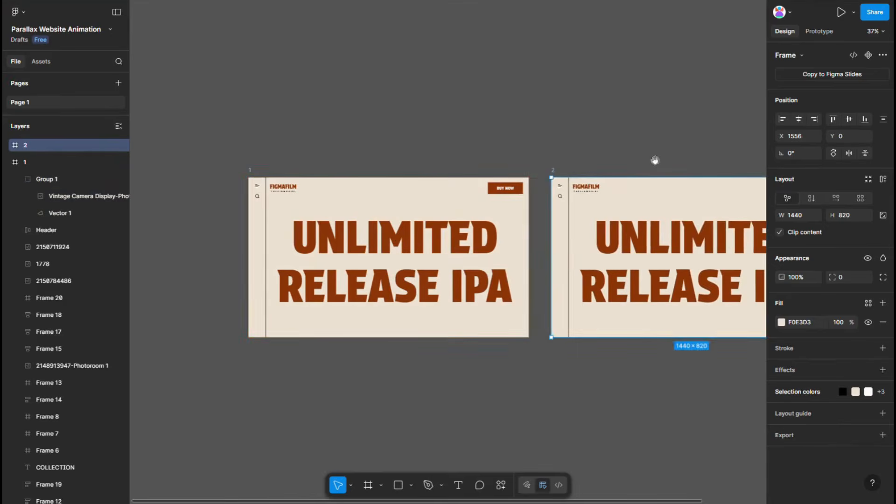
- In frame 2, set the camera group's opacity to 100%, enlarge it to 721.64 × 551 and position it at X 463, Y 241
scroll(469, 239, right, 5)
click(465, 262)
scroll(466, 261, up, 3)
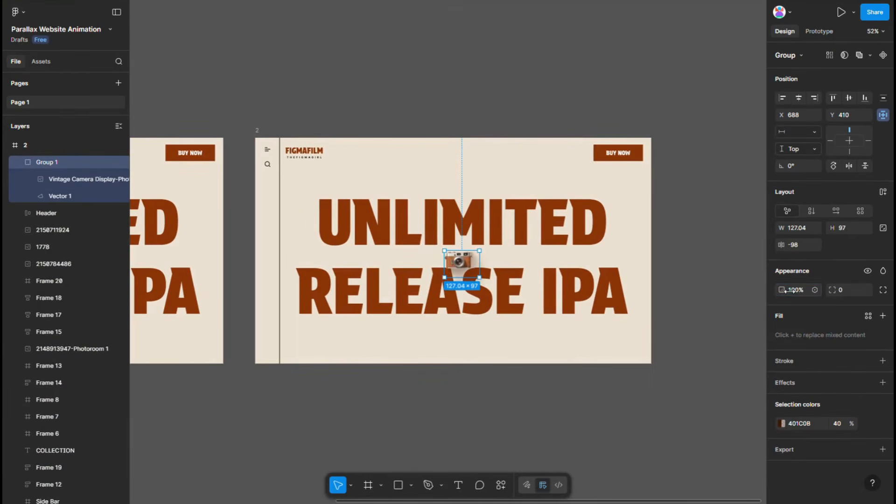
drag(466, 279, 483, 346)
drag(455, 239, 466, 251)
drag(496, 349, 496, 359)
drag(477, 275, 485, 278)
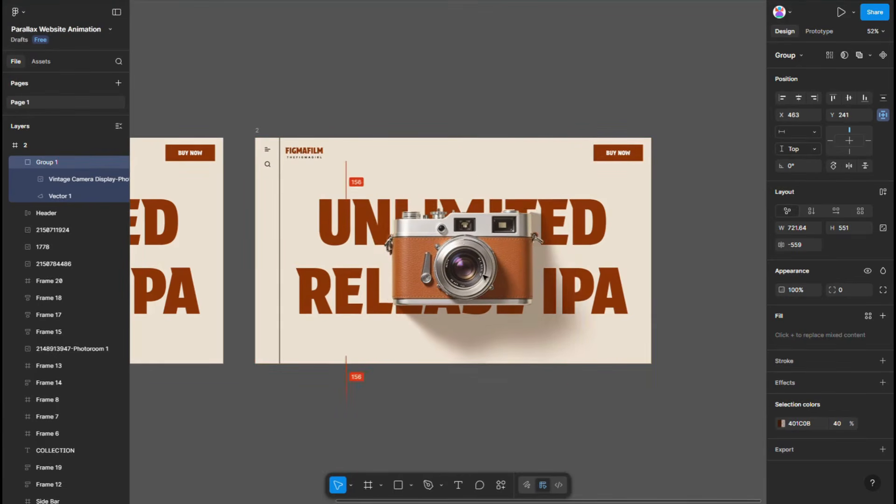
- Rotate the camera group in frame 2 to -30° and recentre it over the headline at X 310, Y 58
click(801, 171)
text(-3)
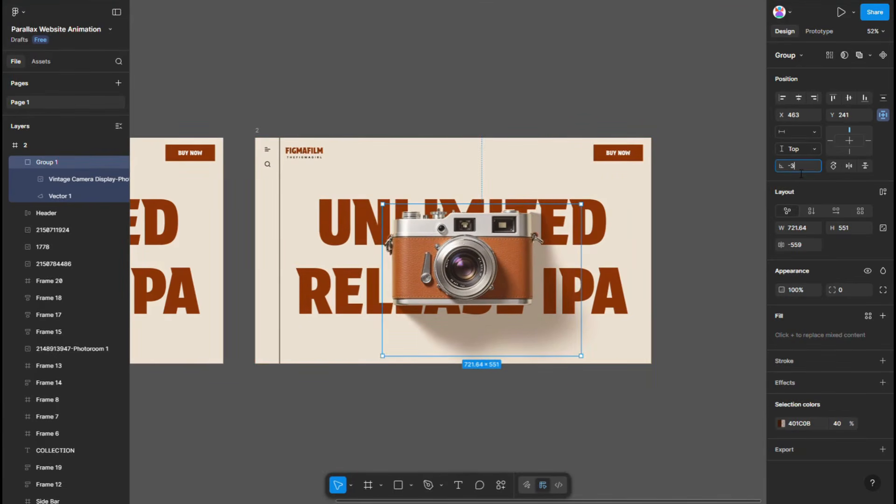
text(0)
key(Return)
drag(516, 264, 500, 256)
- Duplicate frame 2 to its right at X 3152, Y 0
scroll(500, 255, down, 2)
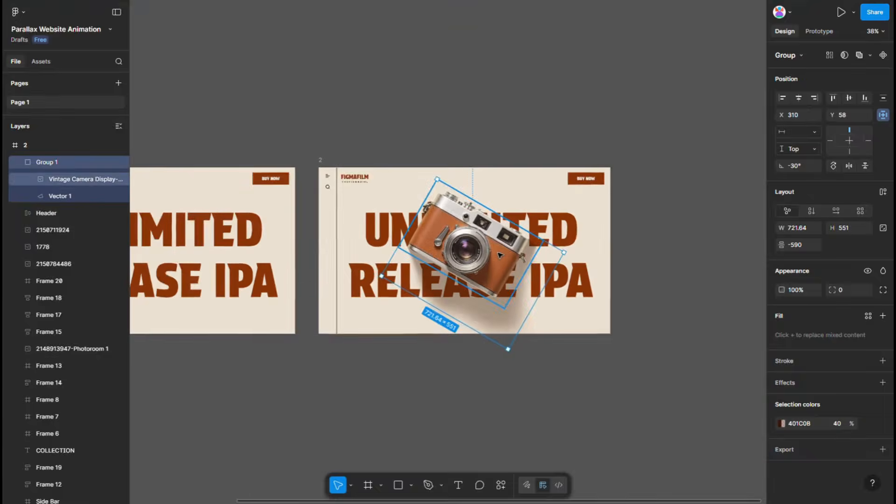
scroll(500, 255, down, 3)
click(643, 344)
click(360, 195)
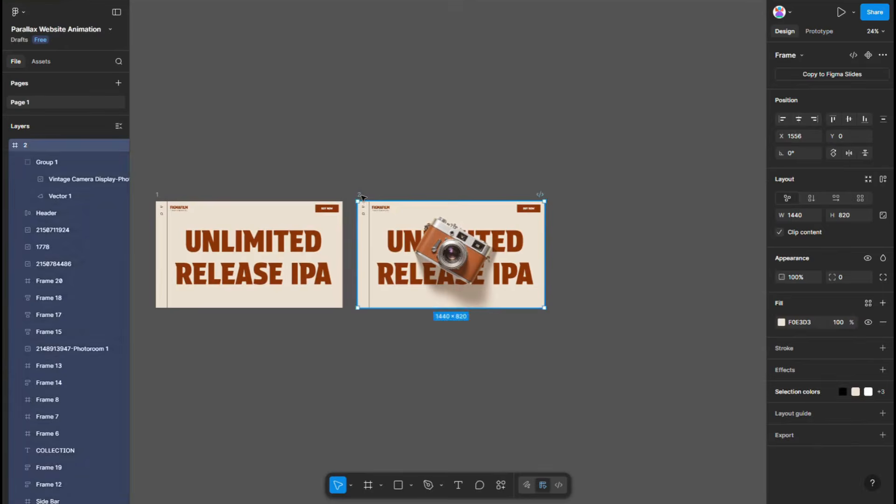
drag(541, 198, 572, 196)
drag(673, 178, 533, 168)
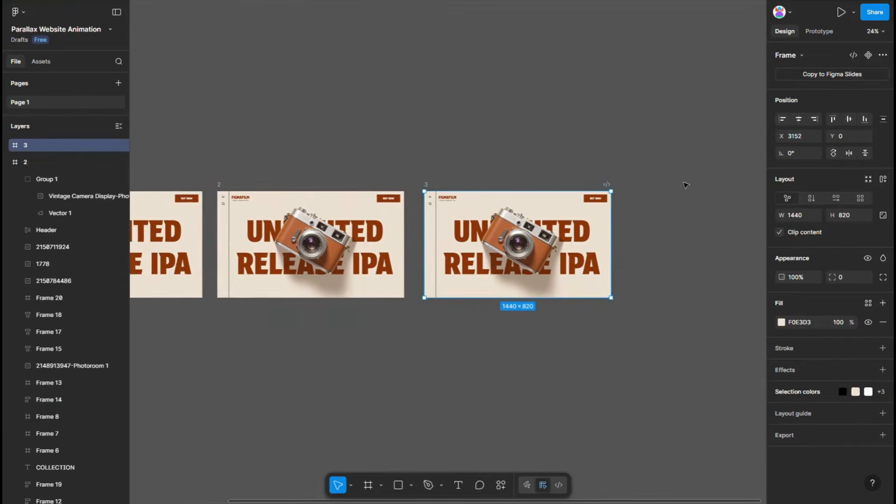
click(686, 186)
- Turn off content clipping on frame 3 to expose the sections below its edge
scroll(602, 259, up, 2)
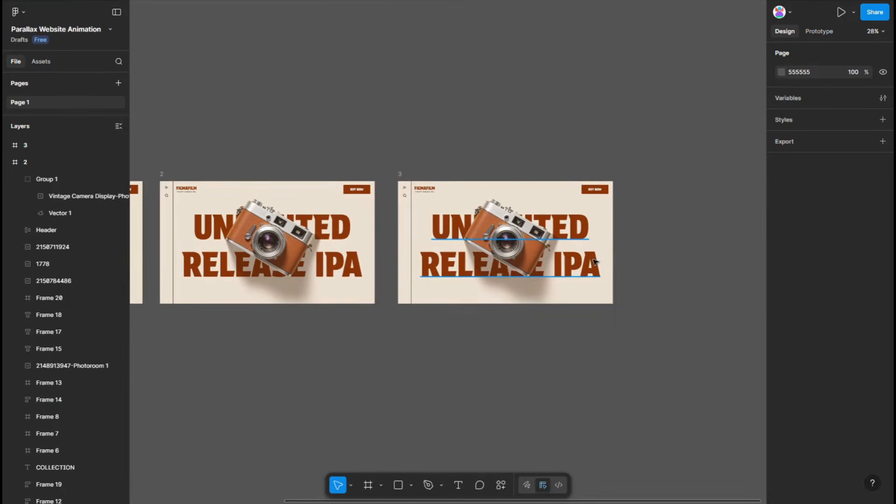
click(612, 239)
click(778, 231)
click(666, 302)
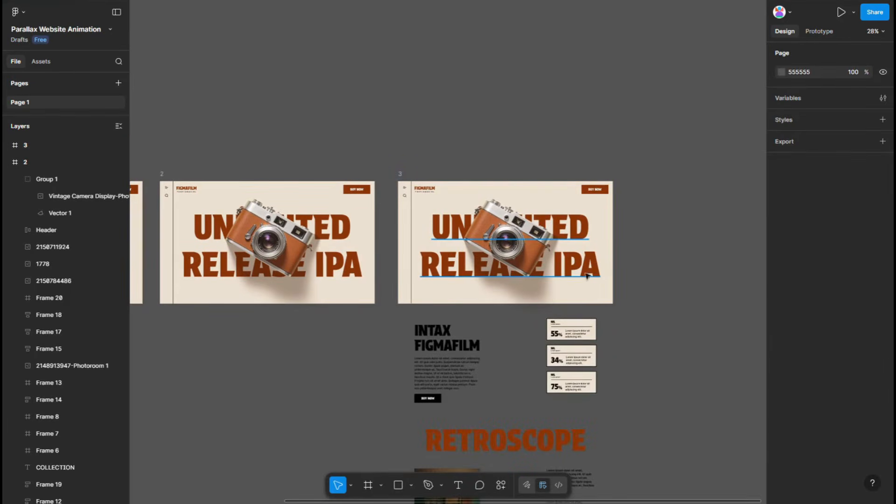
- Move the UNLIMITED RELEASE IPA heading of frame 3 straight up above the frame to Y -499
click(590, 270)
key(shift+Up)
key(shift+Up)
key(shift+Up)
key(shift+Up)
key(shift+Up)
key(shift+Up)
key(shift+Up)
key(shift+Up)
key(shift+Up)
key(shift+Up)
key(shift+Up)
key(shift+Up)
key(shift+Up)
key(shift+Up)
key(shift+Up)
key(shift+Up)
key(shift+Up)
key(shift+Up)
key(shift+Up)
key(shift+Up)
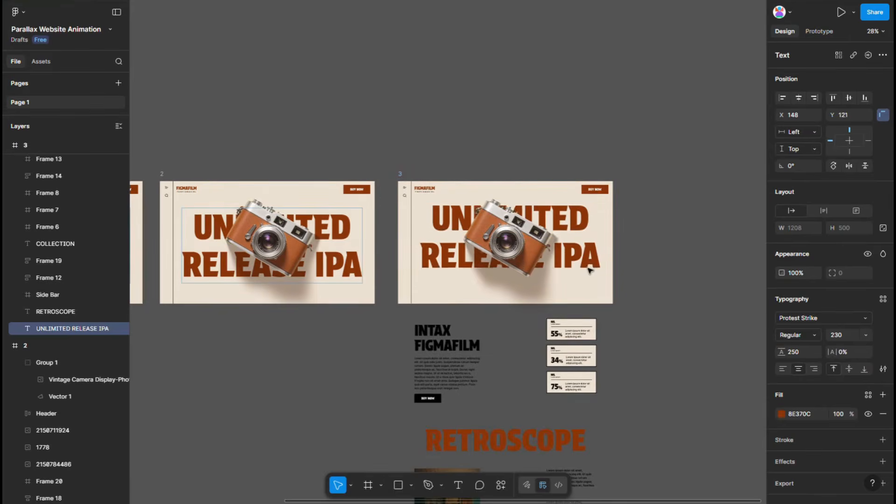
key(shift+Up)
key(shift+Up)
key(shift+Up)
key(shift+Up)
key(shift+Up)
key(shift+Up)
key(shift+Up)
key(shift+Up)
key(shift+Up)
key(shift+Up)
key(shift+Up)
key(shift+Up)
key(shift+Up)
key(shift+Up)
key(shift+Up)
key(shift+Up)
key(shift+Up)
key(shift+Up)
key(shift+Up)
key(shift+Up)
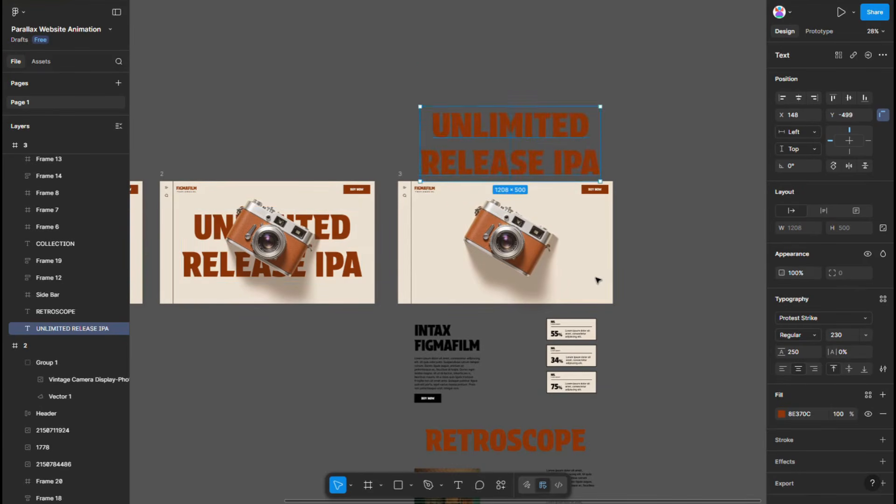
scroll(694, 290, down, 2)
scroll(692, 289, down, 3)
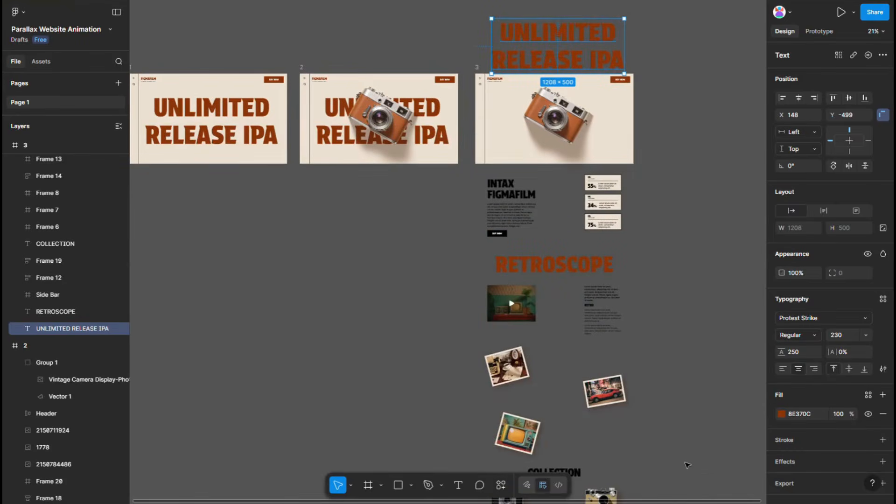
- Move all sections below frame 3 up together until the INTAX FIGMAFILM text and stat cards sit inside the frame
click(687, 481)
scroll(672, 397, down, 1)
click(518, 145)
shift+click(598, 123)
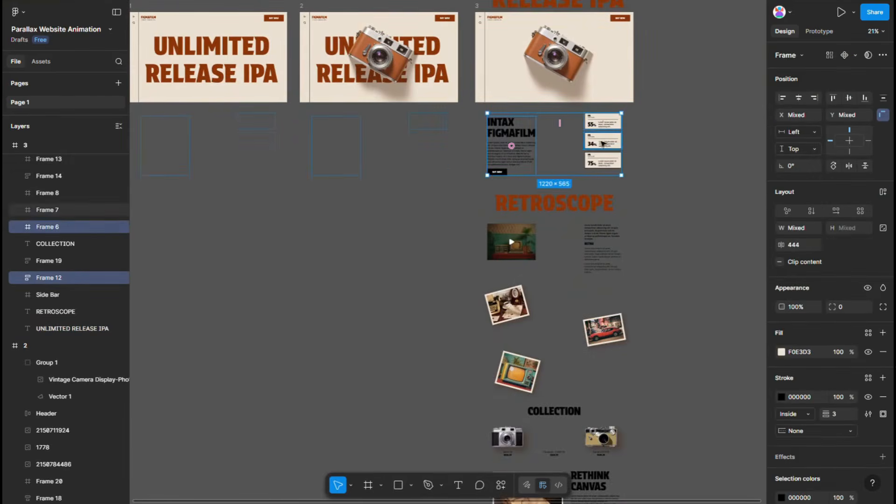
shift+click(598, 141)
shift+click(596, 160)
shift+click(574, 203)
shift+click(520, 243)
shift+click(602, 252)
shift+click(514, 305)
shift+click(601, 331)
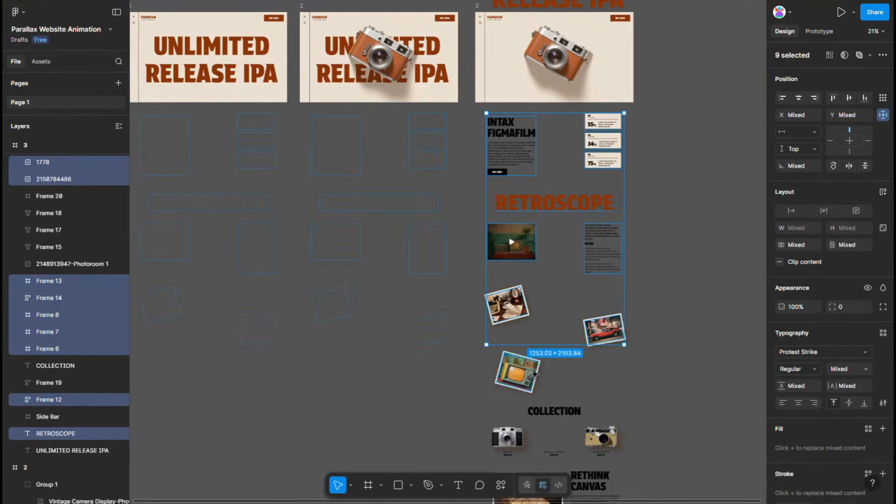
shift+click(523, 371)
scroll(560, 261, down, 4)
shift+click(559, 244)
shift+click(511, 270)
shift+click(509, 285)
scroll(558, 289, up, 5)
shift+click(547, 274)
shift+click(692, 271)
shift+click(644, 371)
shift+click(509, 378)
scroll(508, 379, down, 4)
scroll(511, 381, down, 5)
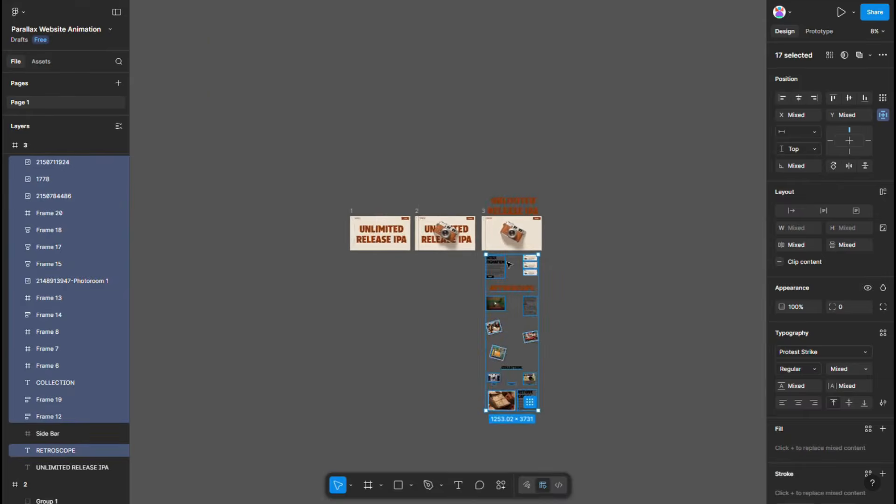
scroll(516, 233, up, 3)
scroll(515, 233, down, 3)
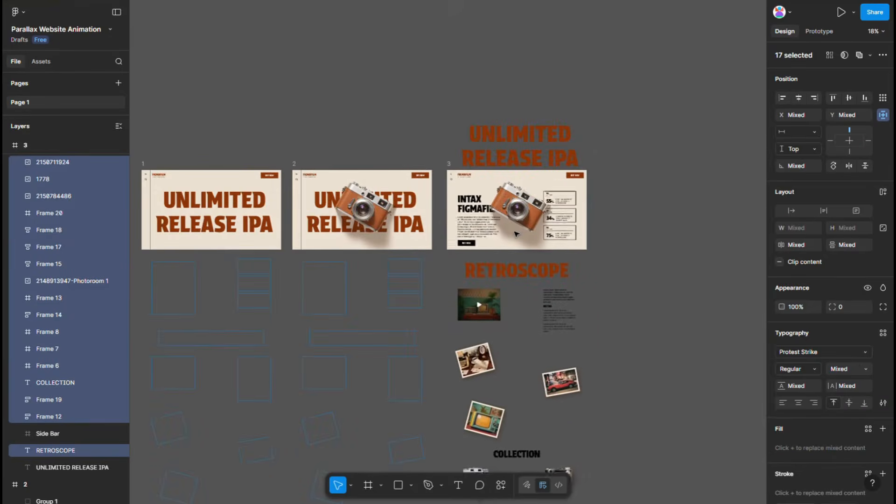
- Rotate the camera group in frame 3 to -90° and shift it left, between the INTAX FIGMAFILM text and the stat cards
scroll(516, 224, up, 4)
click(536, 221)
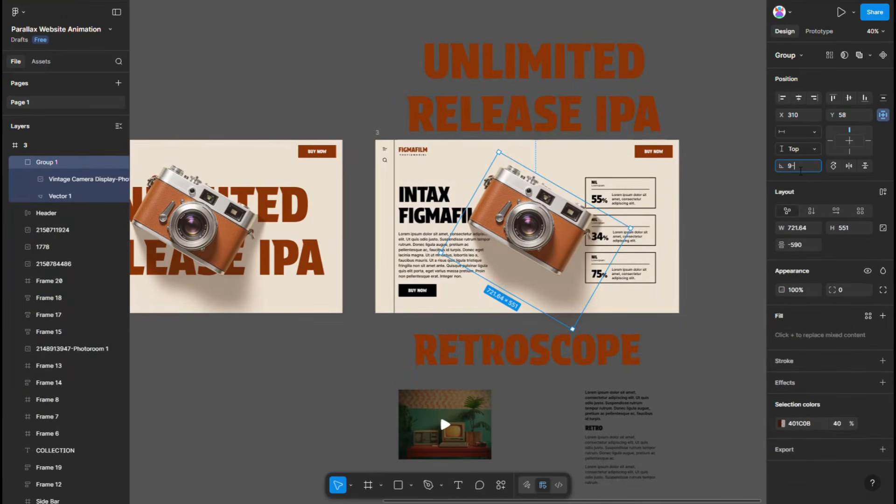
click(801, 169)
text(-90)
key(Return)
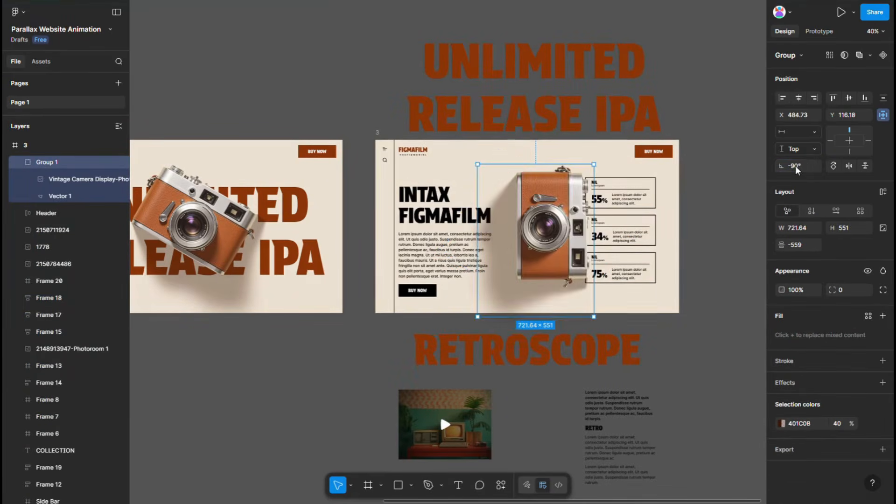
scroll(492, 223, up, 2)
drag(573, 232, 551, 236)
scroll(363, 238, down, 5)
- Duplicate frame 3 to its right at X 5002, Y 0
click(362, 176)
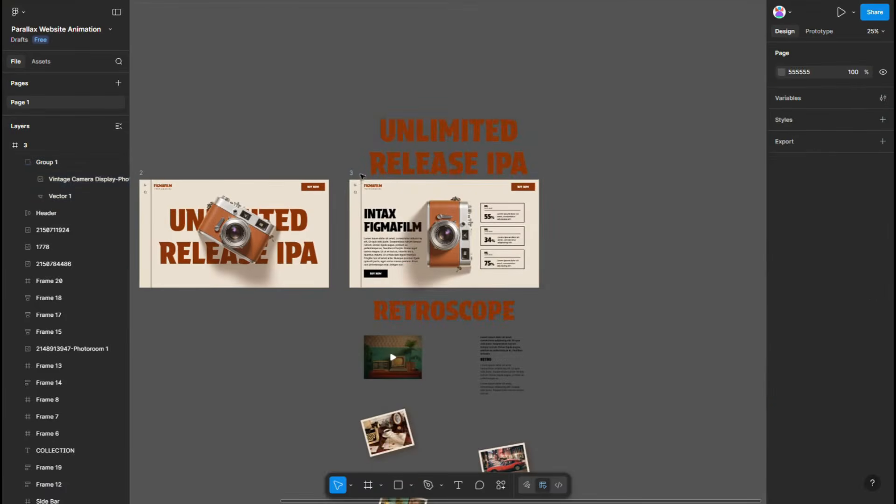
click(357, 179)
key(ctrl+d)
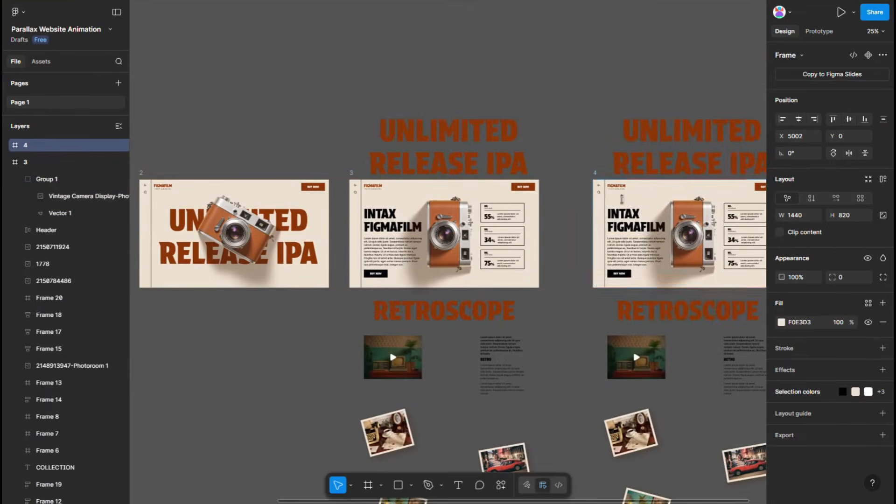
- Move the INTAX FIGMAFILM text block and the three stat cards of frame 4 straight up above the frame
scroll(535, 209, right, 4)
click(445, 233)
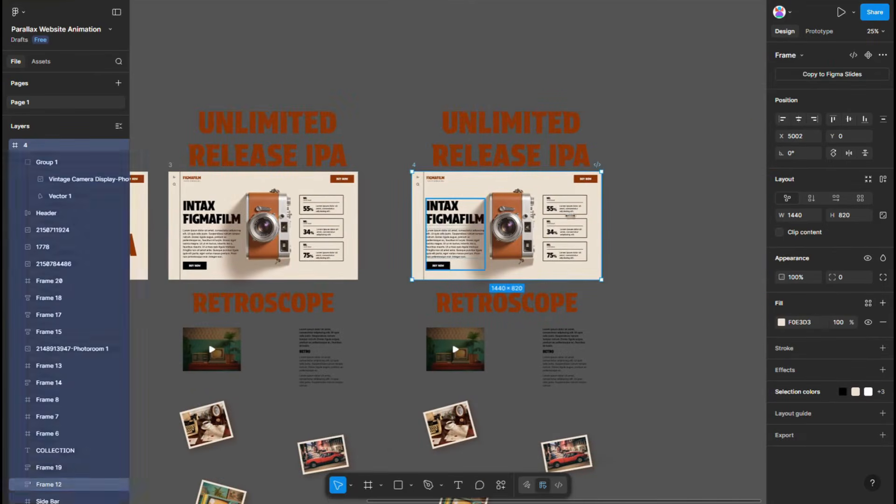
shift+click(566, 213)
shift+click(568, 232)
key(shift+Up)
key(shift+Up)
key(shift+Up)
key(shift+Up)
key(shift+Up)
key(shift+Up)
key(shift+Up)
key(shift+Up)
key(shift+Up)
key(shift+Up)
key(shift+Up)
key(shift+Up)
key(shift+Up)
key(shift+Up)
key(shift+Up)
key(shift+Up)
key(shift+Up)
key(shift+Up)
key(shift+Up)
key(shift+Up)
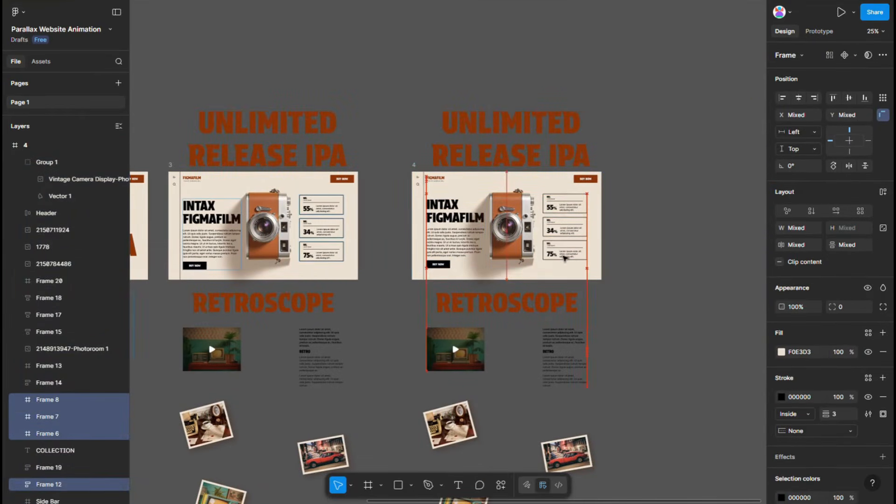
key(shift+Up)
key(shift+Up)
key(shift+Up)
key(shift+Up)
key(shift+Up)
key(shift+Up)
key(shift+Up)
key(shift+Up)
key(shift+Up)
key(shift+Up)
key(shift+Up)
key(shift+Up)
key(shift+Up)
key(shift+Up)
key(shift+Up)
key(shift+Up)
key(shift+Up)
key(shift+Up)
key(shift+Up)
key(shift+Up)
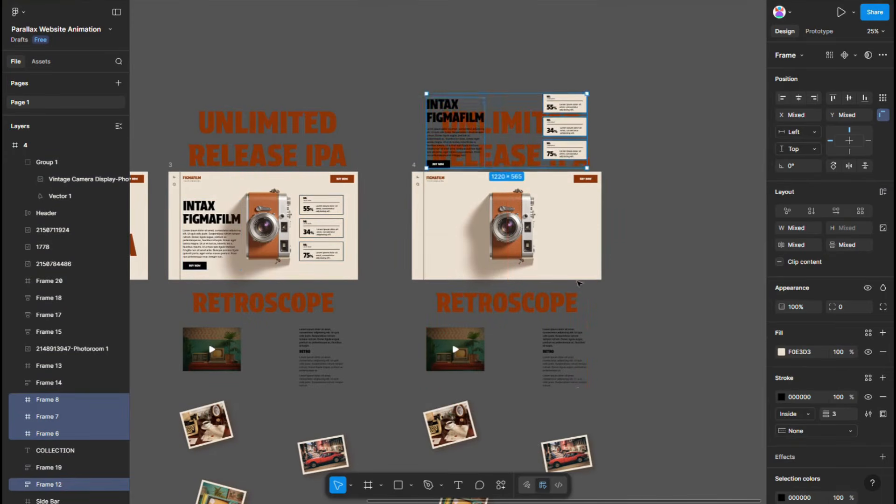
- Move the RETROSCOPE section, tilted photos, COLLECTION and remaining lower content of frame 4 up together until RETROSCOPE sits inside the frame
scroll(579, 278, down, 2)
click(516, 201)
shift+click(464, 242)
shift+click(562, 255)
shift+click(453, 320)
shift+click(463, 398)
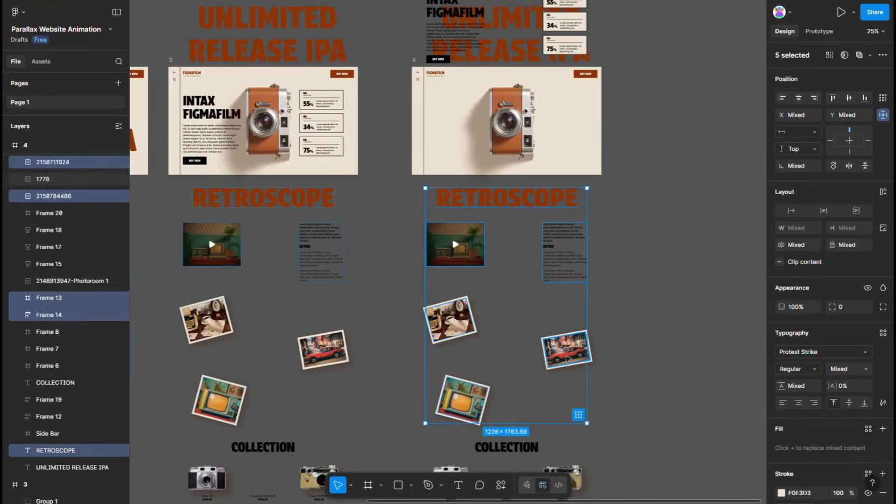
shift+click(567, 359)
scroll(560, 357, down, 2)
shift+click(507, 338)
shift+click(450, 368)
shift+click(450, 389)
shift+click(506, 388)
shift+click(560, 386)
scroll(560, 387, down, 2)
shift+click(485, 343)
shift+click(553, 348)
scroll(574, 357, up, 6)
key(shift+Up)
key(shift+Up)
key(shift+Up)
key(shift+Up)
key(shift+Up)
key(shift+Up)
key(shift+Up)
key(shift+Up)
key(shift+Up)
key(shift+Up)
key(shift+Up)
key(shift+Up)
key(shift+Up)
key(shift+Up)
key(shift+Up)
key(shift+Up)
key(shift+Up)
key(shift+Up)
key(shift+Up)
key(shift+Up)
key(shift+Up)
key(shift+Up)
key(shift+Up)
key(shift+Up)
key(shift+Up)
key(shift+Up)
key(shift+Up)
key(shift+Up)
key(shift+Up)
key(shift+Up)
key(shift+Up)
key(shift+Up)
key(shift+Up)
key(shift+Up)
key(shift+Up)
key(shift+Up)
key(shift+Up)
key(shift+Up)
key(shift+Up)
key(shift+Up)
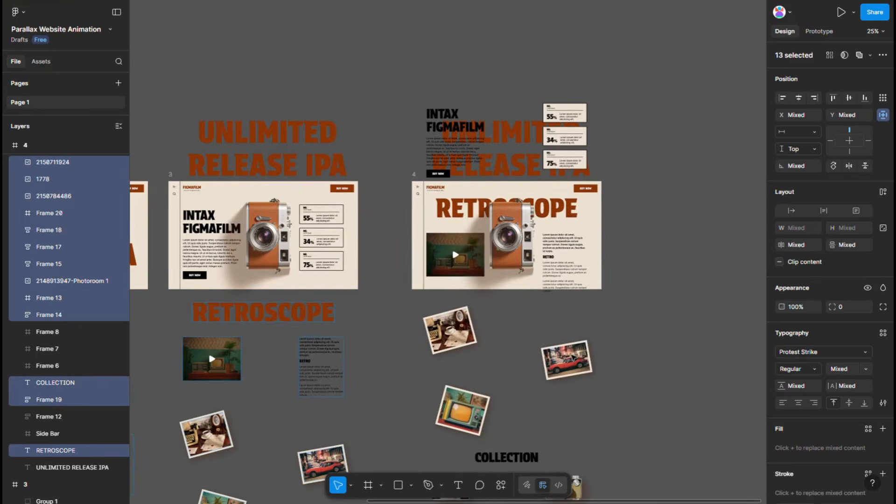
- Rotate the camera group in frame 4 to a diagonal tilt between the video thumbnail and the RETRO text
scroll(518, 259, up, 5)
click(517, 256)
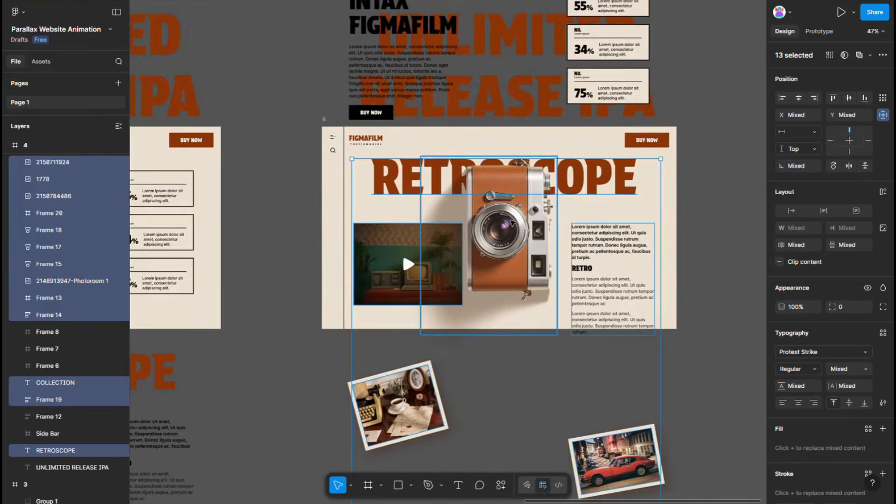
drag(561, 338, 583, 280)
drag(501, 233, 717, 230)
- Duplicate frame 4 to its right as frame 5
scroll(416, 253, down, 7)
click(537, 231)
click(515, 230)
drag(744, 274, 631, 267)
click(632, 267)
- Move the RETROSCOPE heading, video thumbnail and RETRO text block of frame 5 straight up above the frame
click(587, 249)
shift+click(511, 250)
shift+click(509, 220)
drag(509, 240, 508, 217)
- Move the tilted photos, COLLECTION and RETHINK CANVAS content of frame 5 up until the coffee and red car photos sit inside the frame
scroll(476, 259, down, 1)
drag(461, 262, 627, 461)
key(shift+Up)
key(shift+Up)
key(shift+Up)
key(shift+Up)
key(shift+Up)
key(shift+Up)
key(shift+Up)
key(shift+Up)
key(shift+Up)
key(shift+Up)
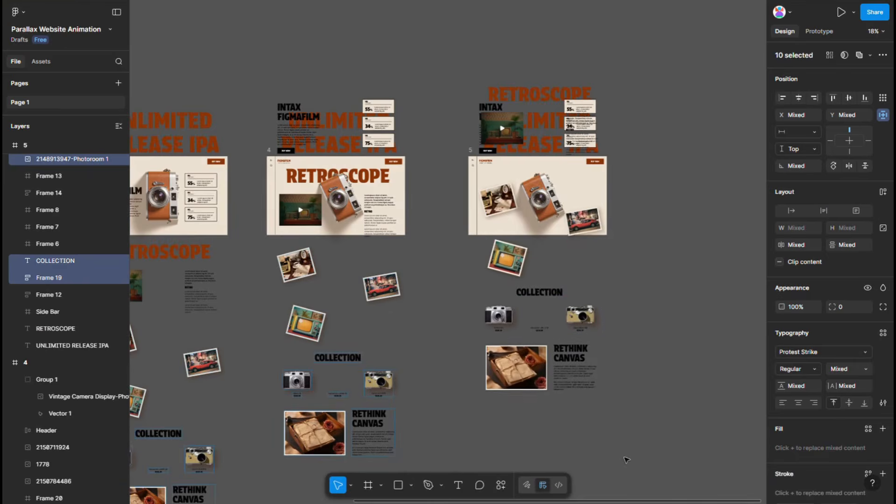
- Resize the coffee, television and red car photos in frame 5 and arrange them around the camera inside the frame
scroll(537, 154, up, 5)
click(511, 256)
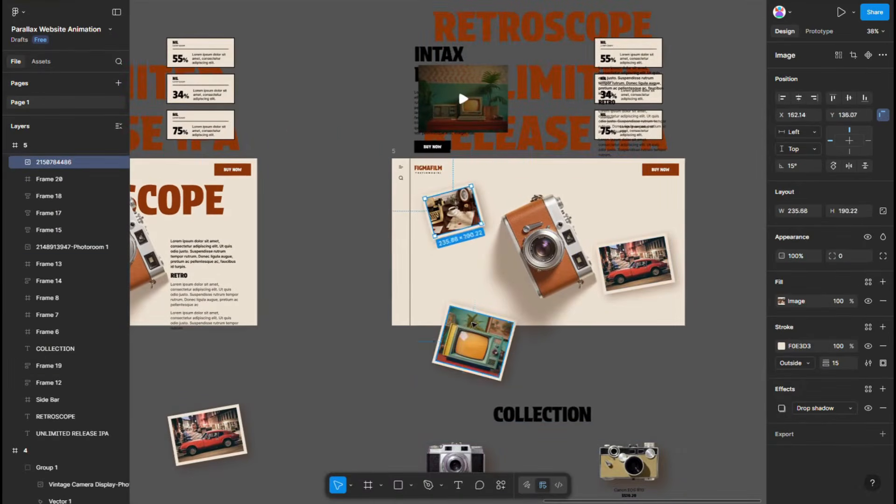
drag(498, 377, 492, 368)
drag(474, 340, 466, 286)
click(637, 265)
drag(673, 280, 682, 285)
drag(643, 273, 636, 246)
- Set the rotation of the camera group in frame 5 to 0° and enlarge it in the middle of the photos
click(562, 245)
click(797, 167)
text(0)
key(Return)
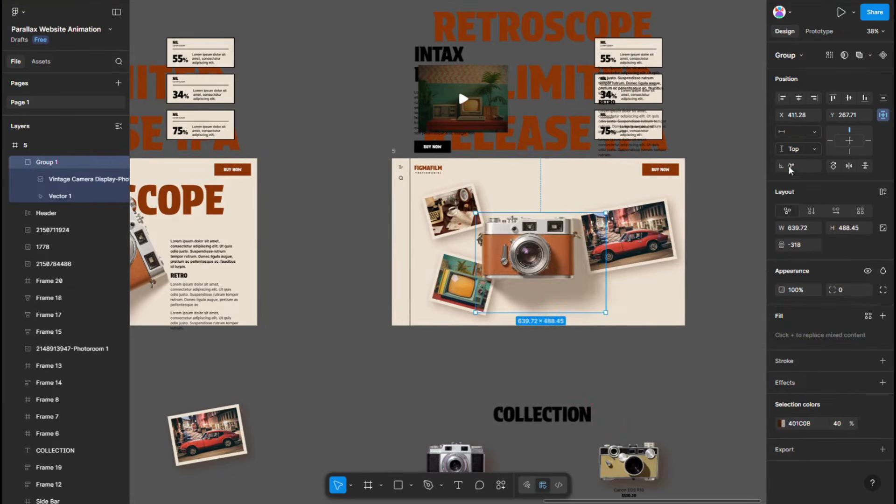
scroll(551, 215, up, 2)
drag(626, 278, 650, 279)
drag(510, 275, 526, 264)
- Enlarge the coffee photo in frame 5 to 252.32 × 203.67 and place it at X 180.68, Y 126.79, beside the camera
click(415, 212)
drag(415, 212, 423, 208)
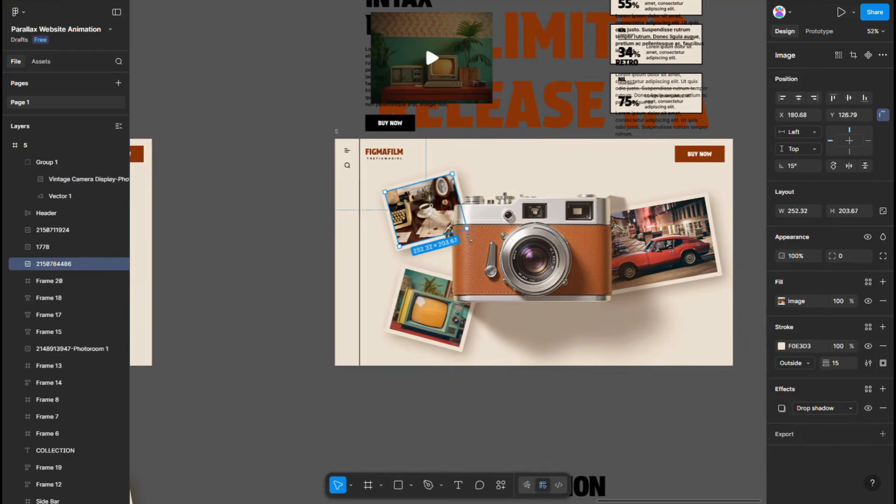
click(460, 351)
- Move the COLLECTION and RETHINK CANVAS sections of frame 5 up together to just below the frame
scroll(429, 179, down, 5)
key(Escape)
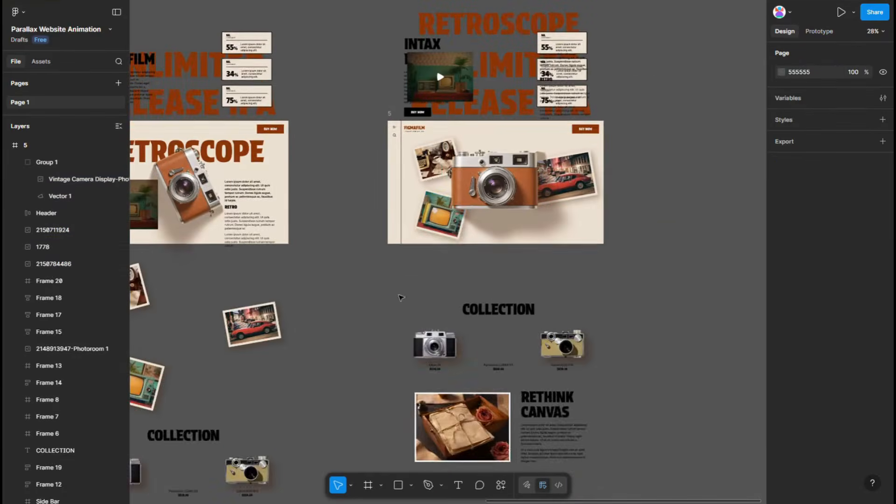
click(424, 329)
drag(609, 474, 401, 294)
drag(443, 390, 443, 362)
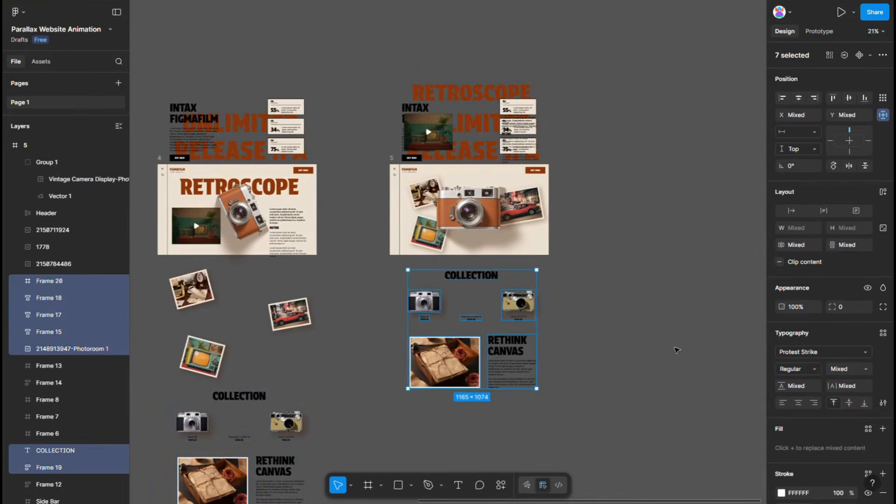
- Duplicate frame 5 to its right as frame 6 at X 8916, Y 0
key(Escape)
drag(455, 164, 653, 183)
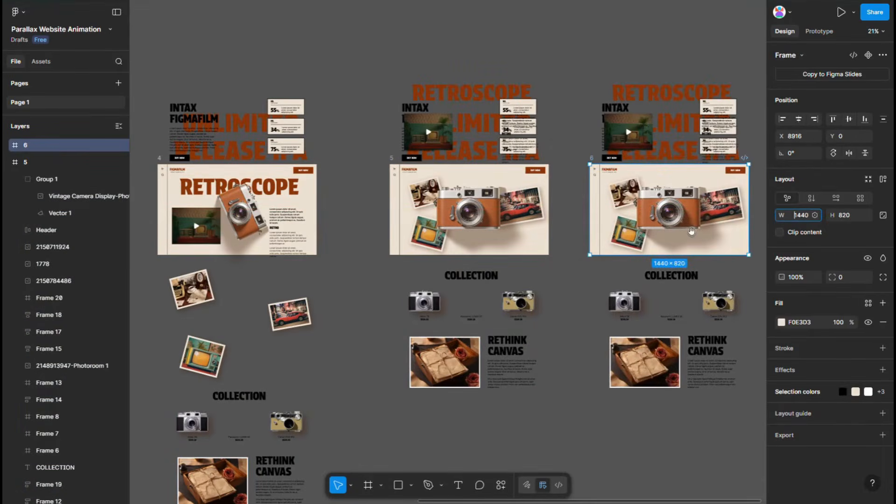
scroll(768, 241, right, 4)
- Move the three tilted photos of frame 6 straight up until they sit above the frame
click(577, 217)
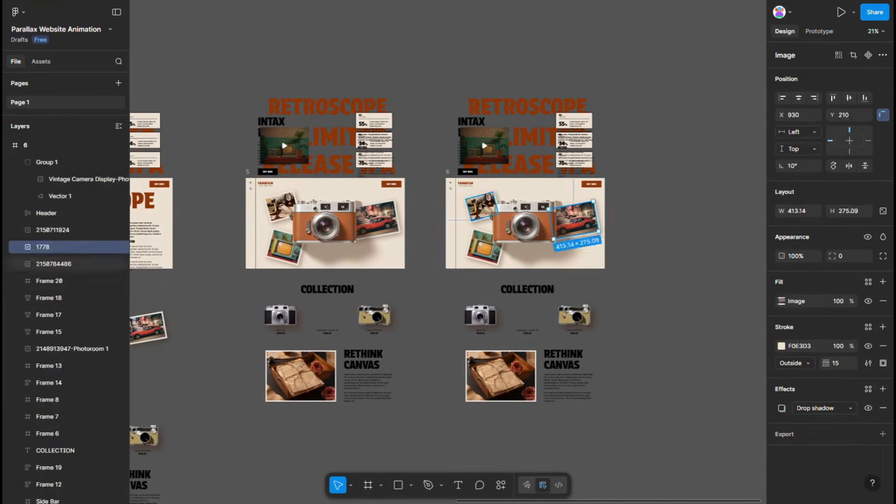
shift+click(480, 205)
shift+click(483, 259)
key(shift+Up)
key(shift+Up)
key(shift+Up)
key(shift+Up)
key(shift+Up)
key(shift+Up)
key(shift+Up)
key(shift+Up)
key(shift+Up)
key(shift+Up)
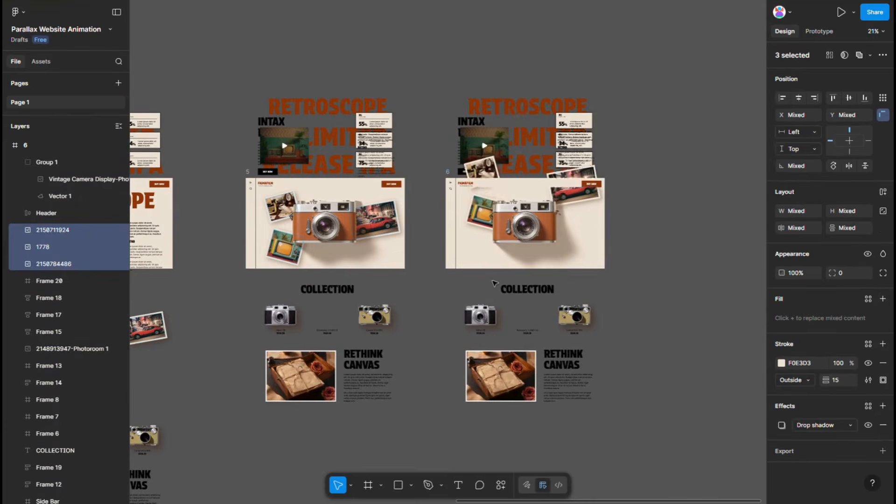
key(shift+Up)
- Move the COLLECTION and RETHINK CANVAS content of frame 6 up together until the collection products sit inside the frame
drag(459, 283, 633, 437)
key(shift+Up)
key(shift+Up)
key(shift+Up)
key(shift+Up)
key(shift+Up)
key(shift+Up)
key(shift+Up)
key(shift+Up)
key(shift+Up)
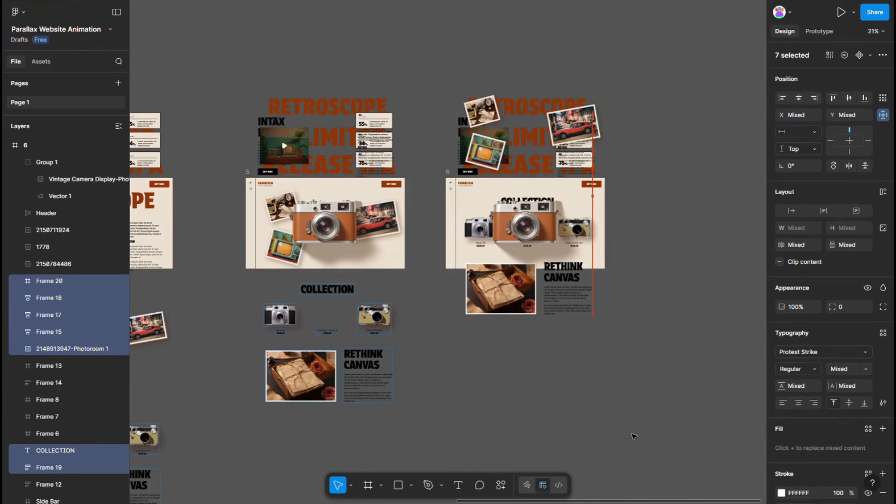
- Scale the camera group in frame 6 down to 364.6 × 276.41 and place it above the Panasonic LUMIX S5 label at X 593, Y 315
scroll(626, 415, up, 3)
click(592, 397)
scroll(591, 398, up, 3)
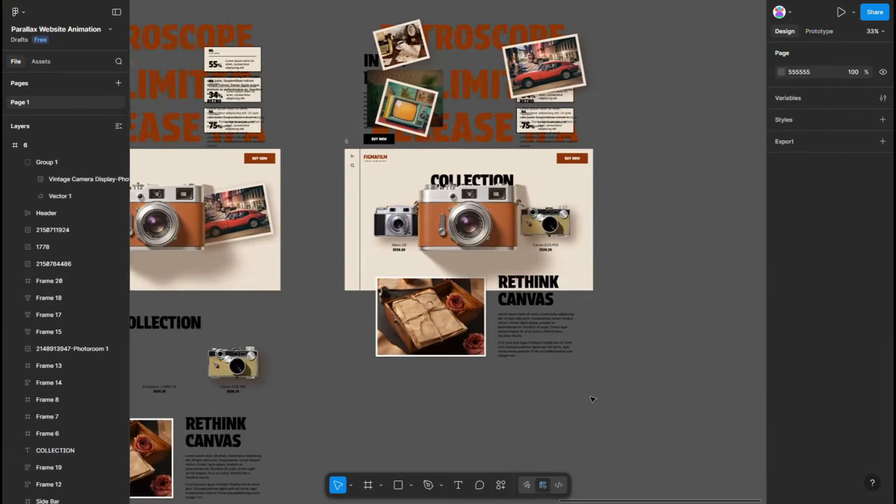
scroll(431, 201, up, 3)
click(503, 176)
drag(509, 171, 508, 204)
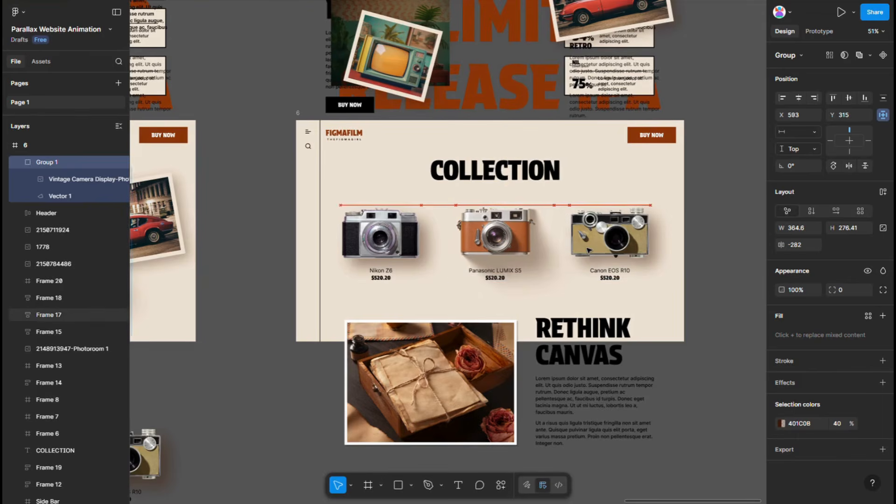
- Duplicate frame 6 to its right as frame 7
scroll(587, 251, down, 3)
scroll(645, 293, down, 2)
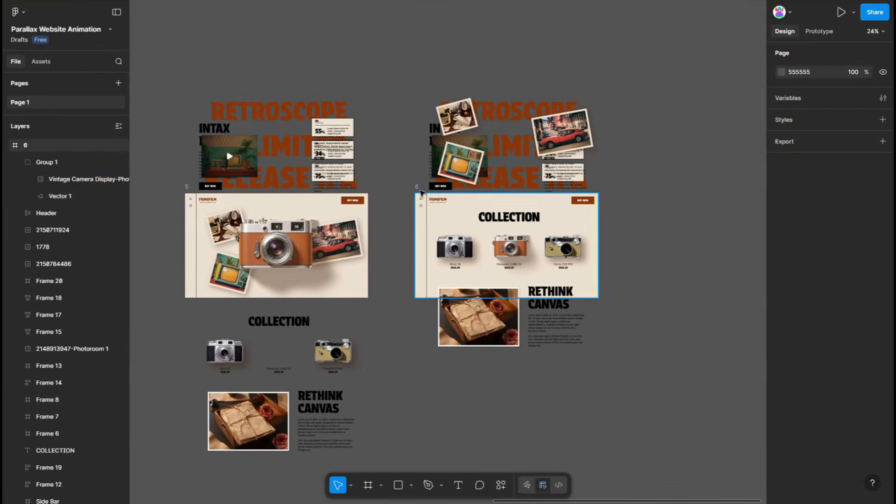
drag(421, 193, 643, 194)
- Move the COLLECTION heading and the three cameras with their labels in frame 7 straight up above the frame
drag(688, 225, 619, 274)
key(shift+Up)
key(shift+Up)
key(shift+Up)
key(shift+Up)
key(shift+Up)
key(shift+Up)
key(shift+Up)
key(shift+Up)
key(shift+Up)
key(shift+Up)
key(shift+Up)
key(shift+Up)
key(shift+Up)
key(shift+Up)
key(shift+Up)
key(shift+Up)
key(shift+Up)
key(shift+Up)
key(shift+Up)
key(shift+Up)
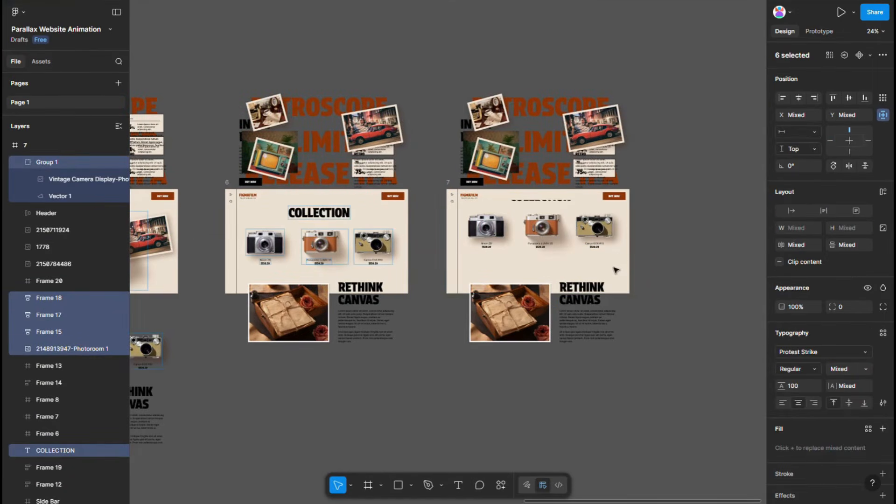
key(shift+Up)
key(shift+Up)
key(shift+Up)
key(shift+Up)
key(shift+Up)
key(shift+Up)
key(shift+Up)
key(shift+Up)
key(shift+Up)
key(shift+Up)
key(shift+Up)
key(shift+Up)
key(shift+Up)
key(shift+Up)
key(shift+Up)
key(shift+Up)
key(shift+Up)
key(shift+Up)
key(shift+Up)
key(shift+Up)
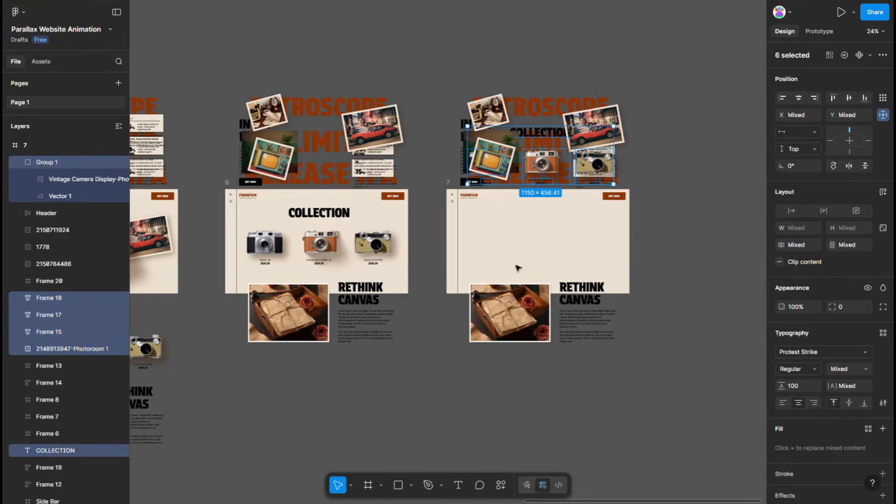
- Move the RETHINK CANVAS text and the gift box photo in frame 7 straight up until both sit inside the frame
click(612, 360)
drag(494, 275, 616, 371)
key(shift+Up)
key(shift+Up)
key(shift+Up)
key(shift+Up)
key(shift+Up)
key(shift+Up)
key(shift+Up)
key(shift+Up)
key(shift+Up)
key(shift+Up)
key(shift+Up)
key(shift+Up)
key(shift+Up)
key(shift+Up)
key(shift+Up)
key(shift+Up)
key(shift+Up)
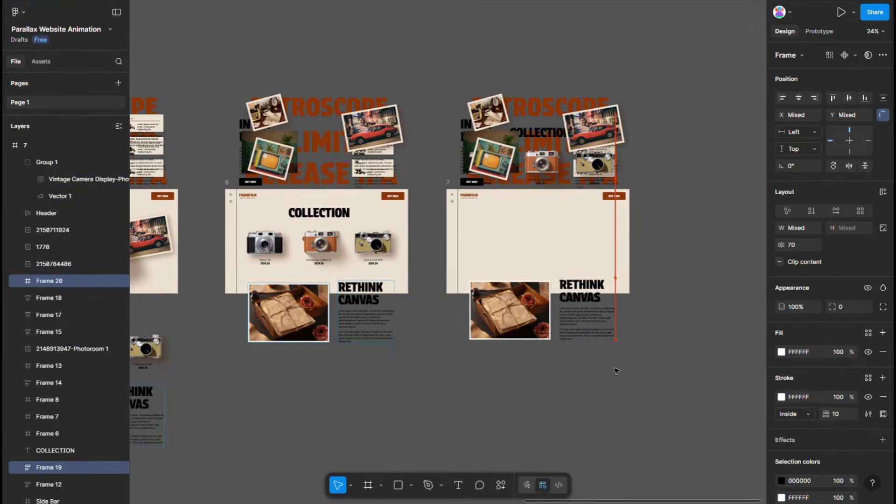
key(shift+Up)
key(shift+Up)
key(shift+Up)
key(shift+Up)
key(shift+Up)
key(shift+Up)
key(shift+Up)
key(shift+Up)
key(shift+Up)
key(shift+Up)
key(shift+Up)
key(shift+Up)
key(shift+Up)
key(shift+Up)
key(shift+Up)
key(shift+Up)
key(shift+Up)
key(shift+Up)
key(shift+Up)
key(shift+Up)
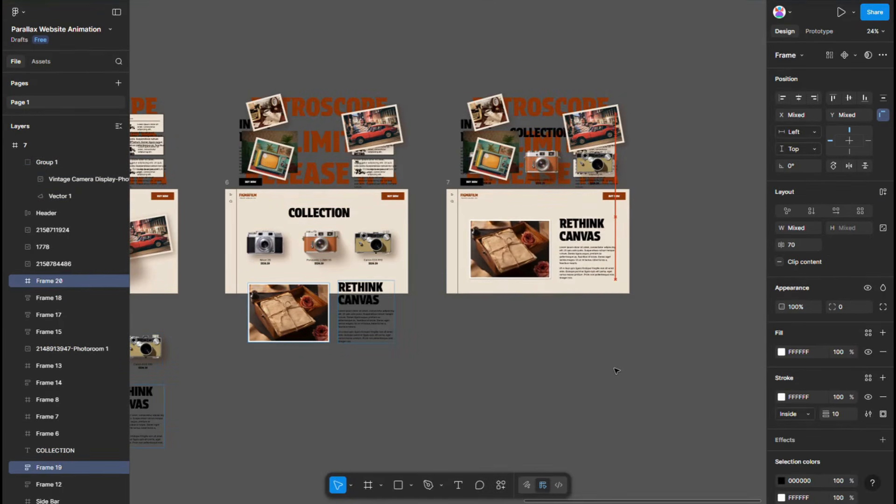
key(shift+Up)
key(shift+Up)
click(610, 369)
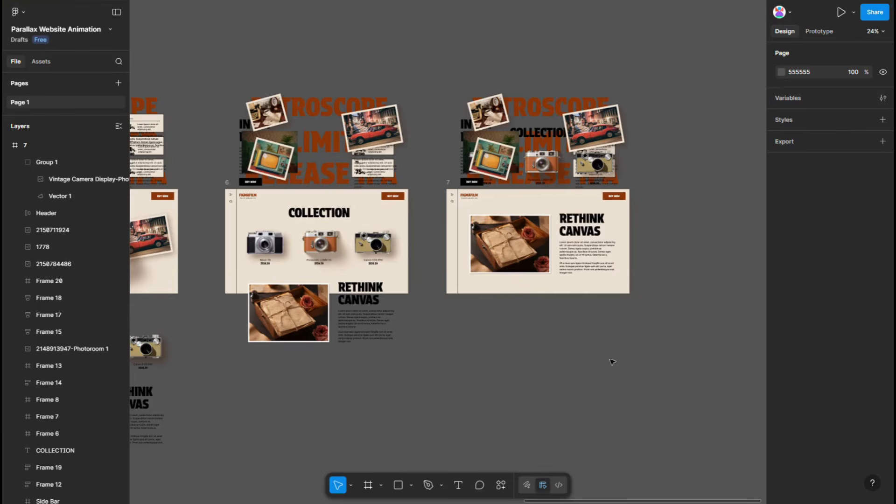
- Turn on content clipping for all seven frames at once
scroll(698, 358, down, 6)
drag(327, 366, 667, 432)
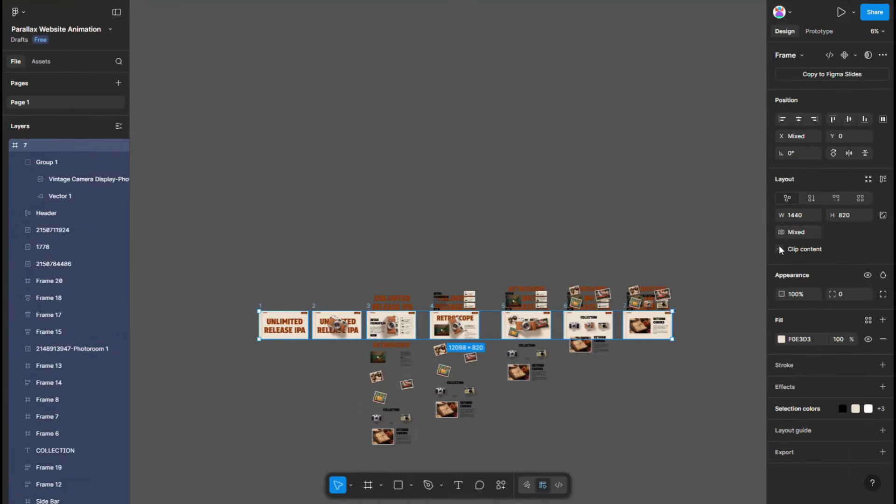
click(779, 248)
scroll(287, 344, up, 4)
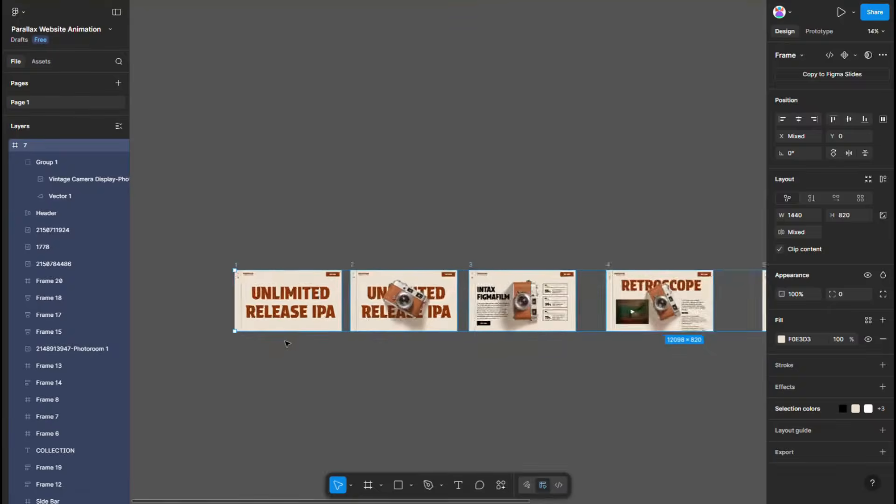
scroll(287, 344, up, 3)
click(296, 379)
- Link frame 1 to frame 2 on click with Smart animate, custom bezier 0.49, -0.01, 0.09, 1 and a 2200 ms duration
click(818, 31)
scroll(323, 291, up, 3)
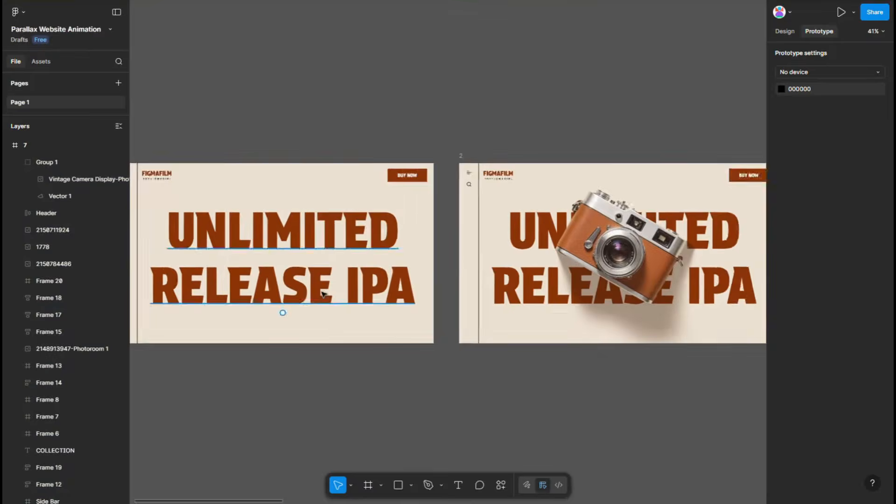
click(447, 249)
drag(449, 248, 492, 256)
click(471, 363)
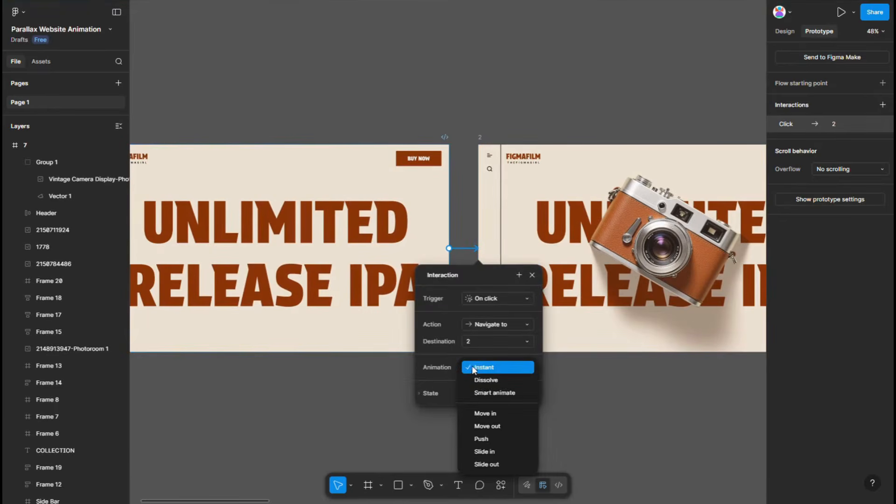
click(498, 392)
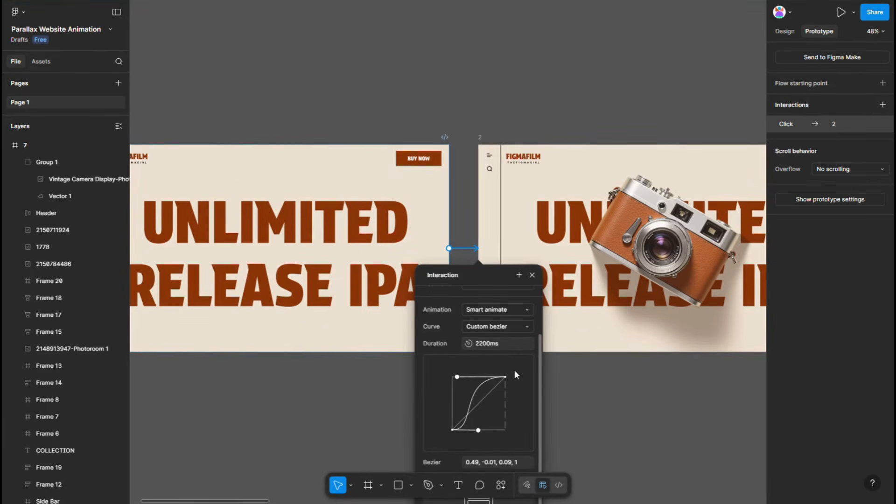
scroll(578, 384, down, 3)
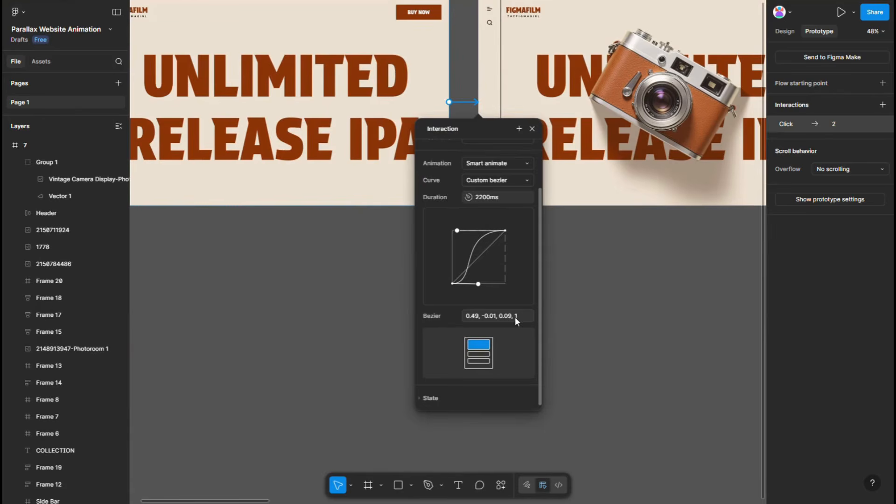
scroll(298, 369, down, 5)
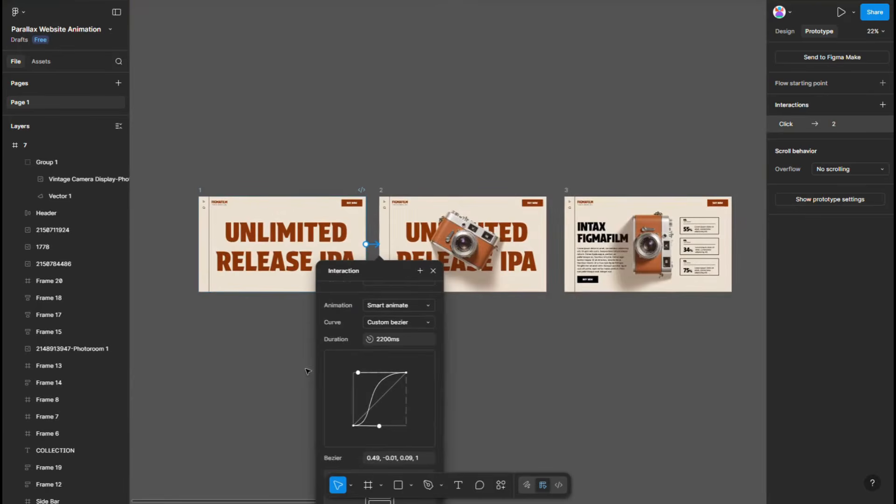
- Link frame 2 to frame 3 on click with the same 2200 ms custom bezier Smart animate transition
click(502, 377)
click(536, 287)
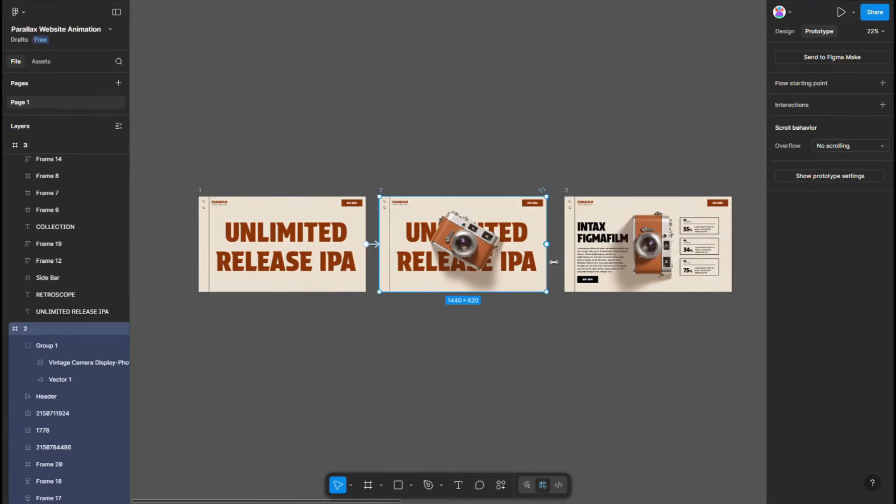
drag(577, 250, 579, 252)
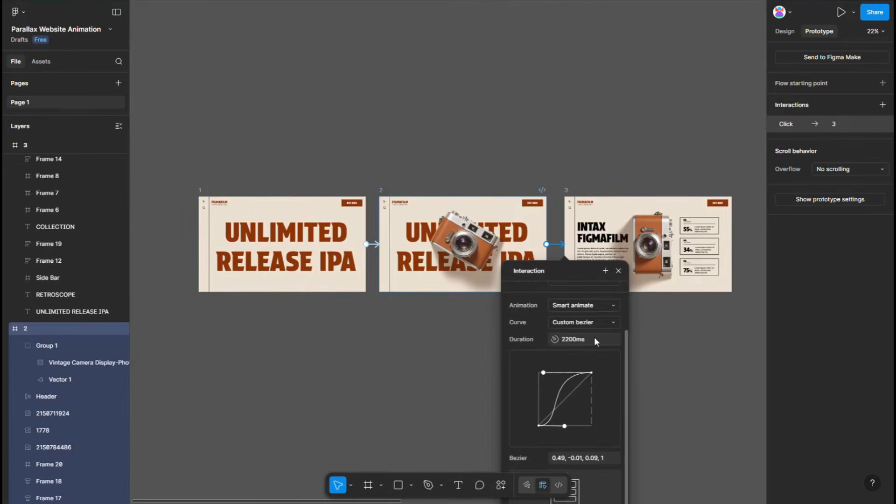
click(660, 359)
- Link frame 3 to frame 4 and frame 4 to frame 5 with prototype connections, keeping the same transition settings
drag(685, 357, 461, 353)
click(499, 286)
drag(508, 240, 581, 254)
click(644, 367)
drag(612, 369, 358, 376)
click(460, 286)
drag(468, 245, 559, 261)
click(660, 391)
- Link frame 5 to frame 6 and frame 6 to frame 7 with prototype connections, keeping the same transition settings
drag(630, 379, 411, 389)
click(475, 284)
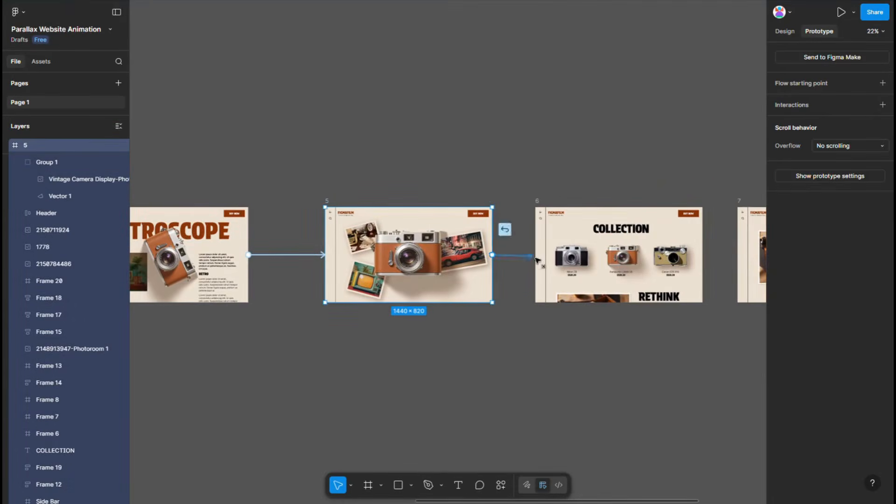
drag(493, 255, 538, 270)
click(628, 385)
drag(574, 397, 344, 420)
click(457, 306)
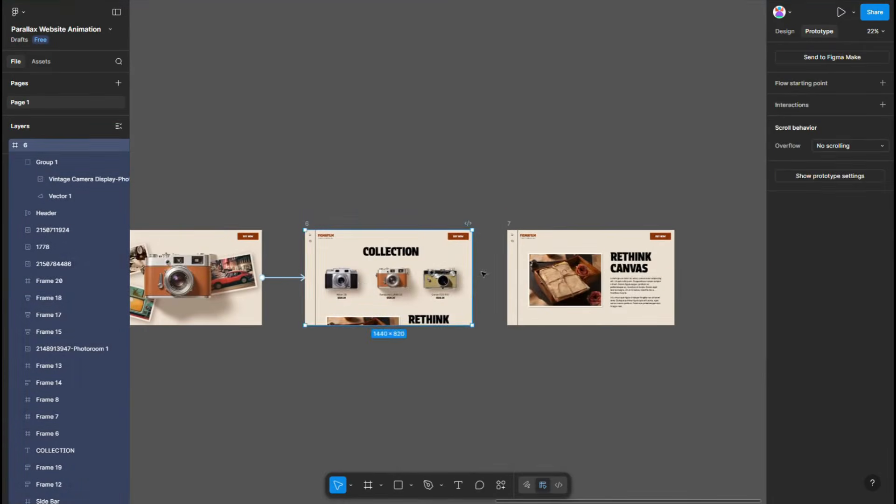
drag(473, 278, 538, 300)
click(662, 410)
- Play the prototype from frame 1 to preview the finished animation
scroll(662, 412, down, 6)
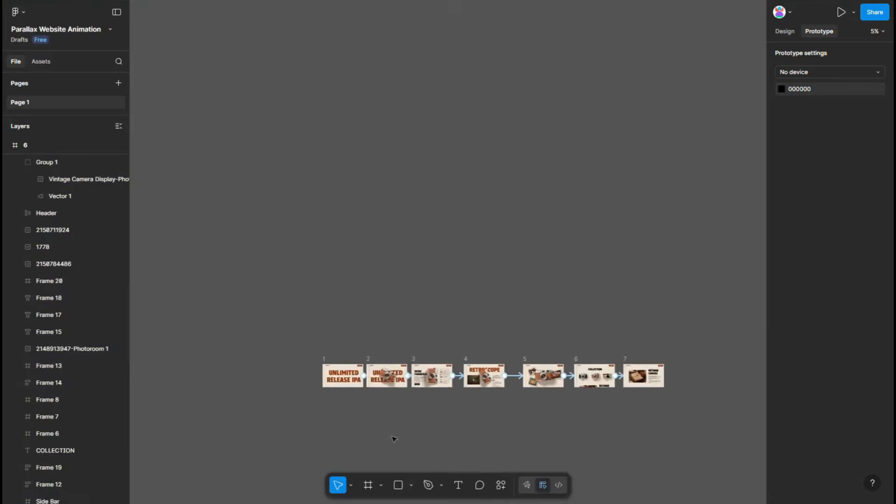
scroll(348, 417, up, 3)
click(837, 14)
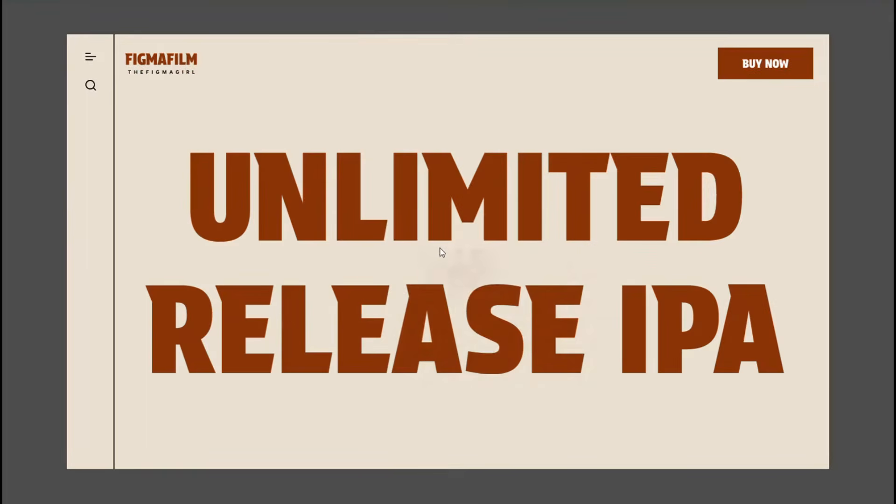